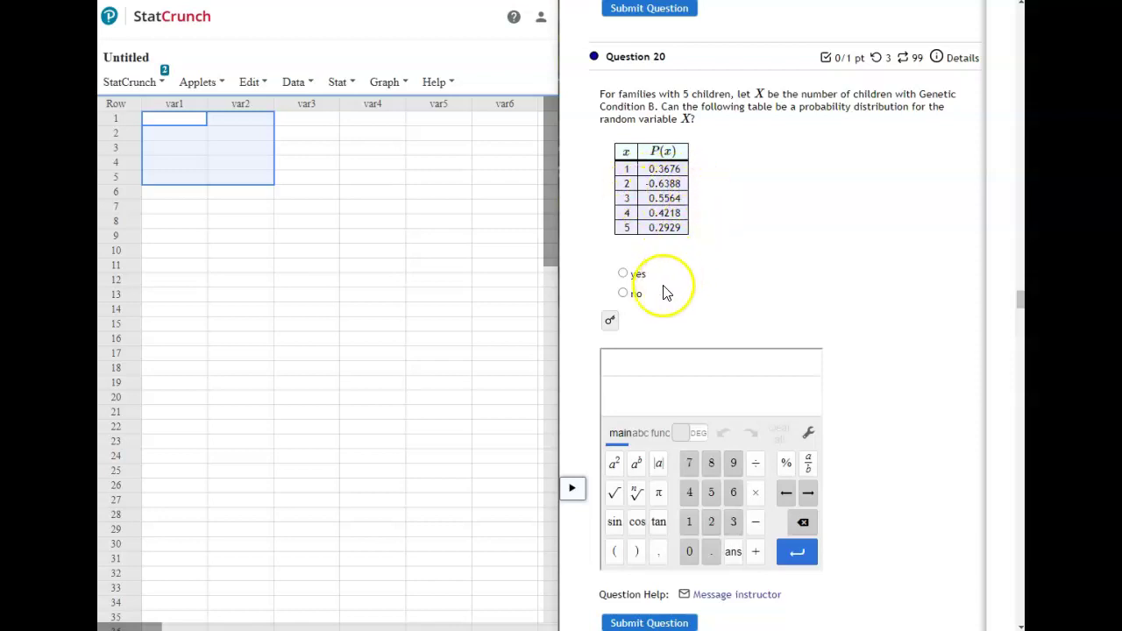
- Answer 'no' for Question 20, because its table has a negative probability of -0.6388
click(624, 294)
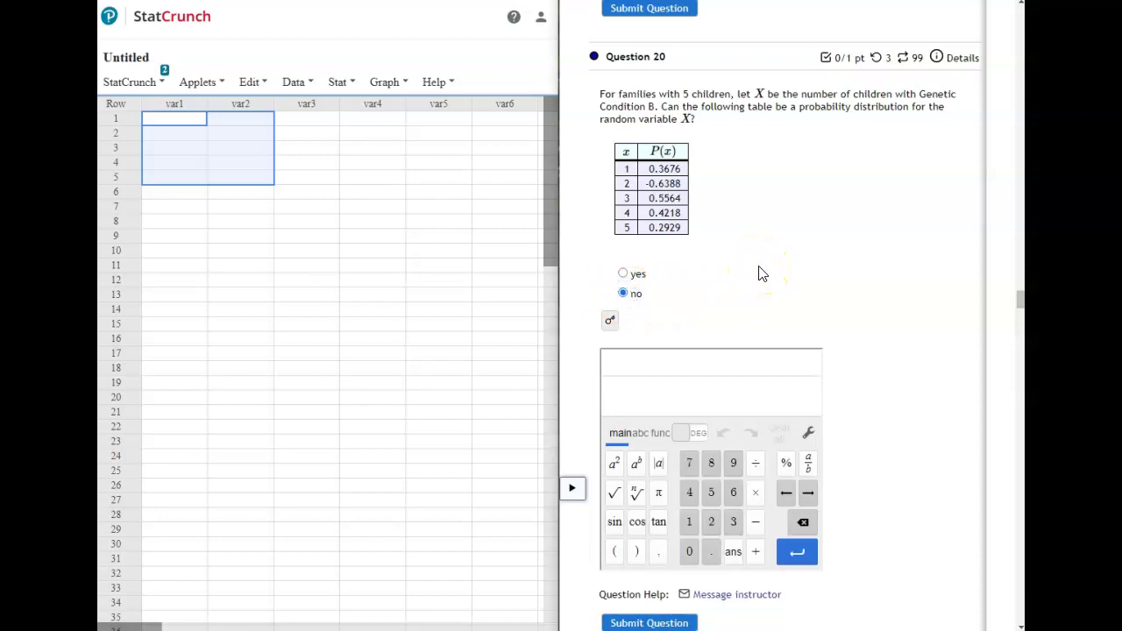
- Sum Question 21's probabilities (.05 + .1 + .3 + .55 = 1) and answer 'Yes, it is a probability distribution'
scroll(790, 279, down, 6)
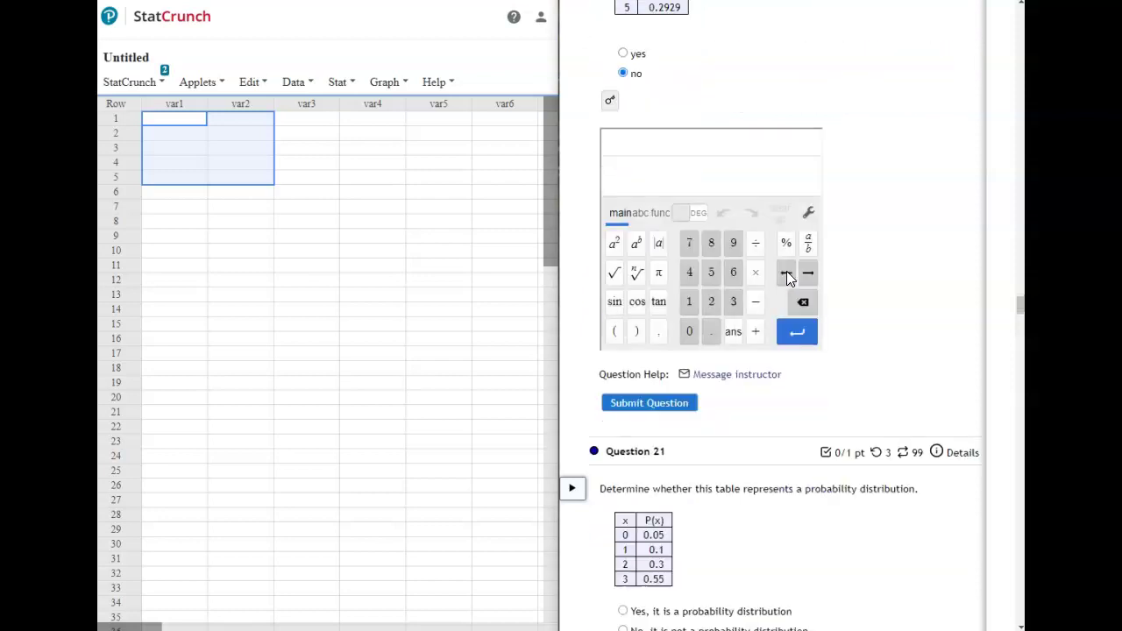
scroll(789, 278, down, 1)
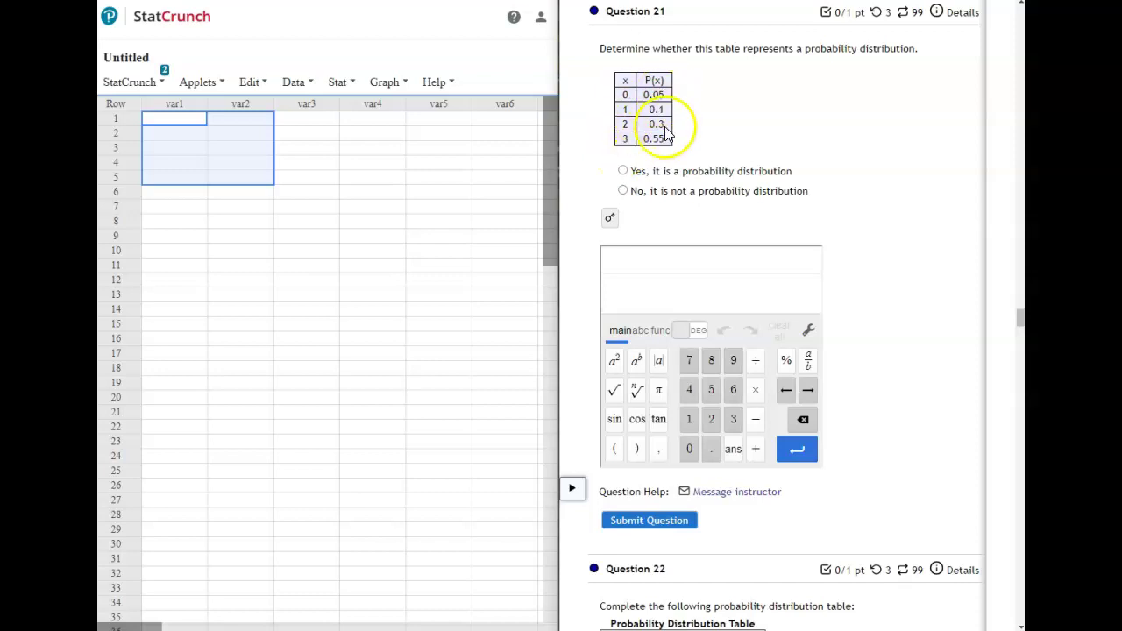
click(678, 295)
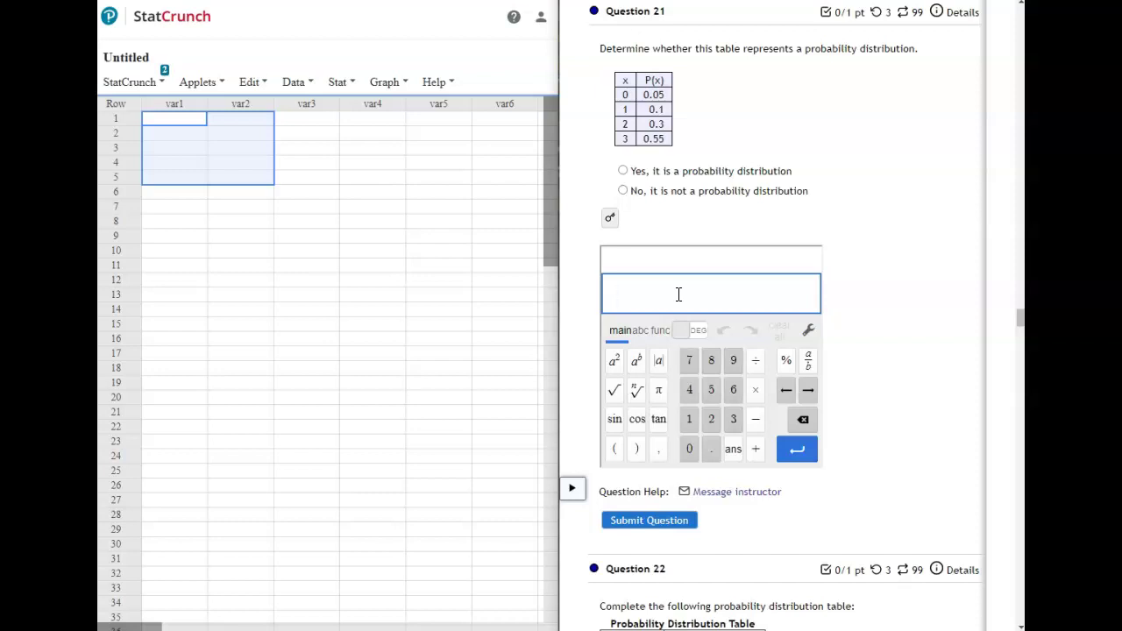
text(.05 + .1 + )
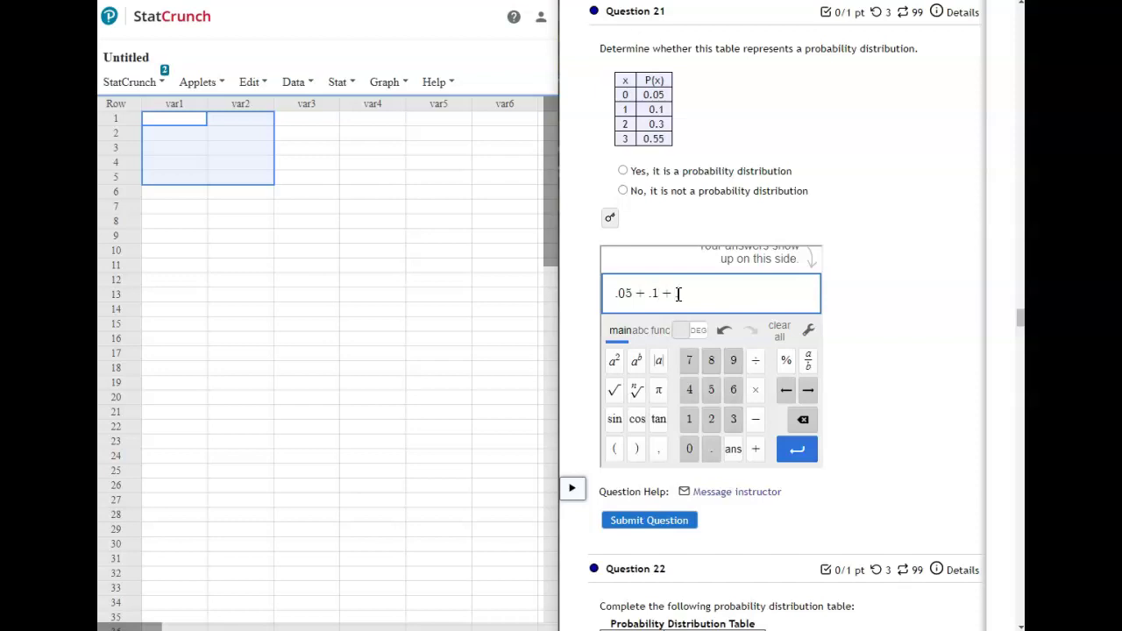
text(.3 + .55)
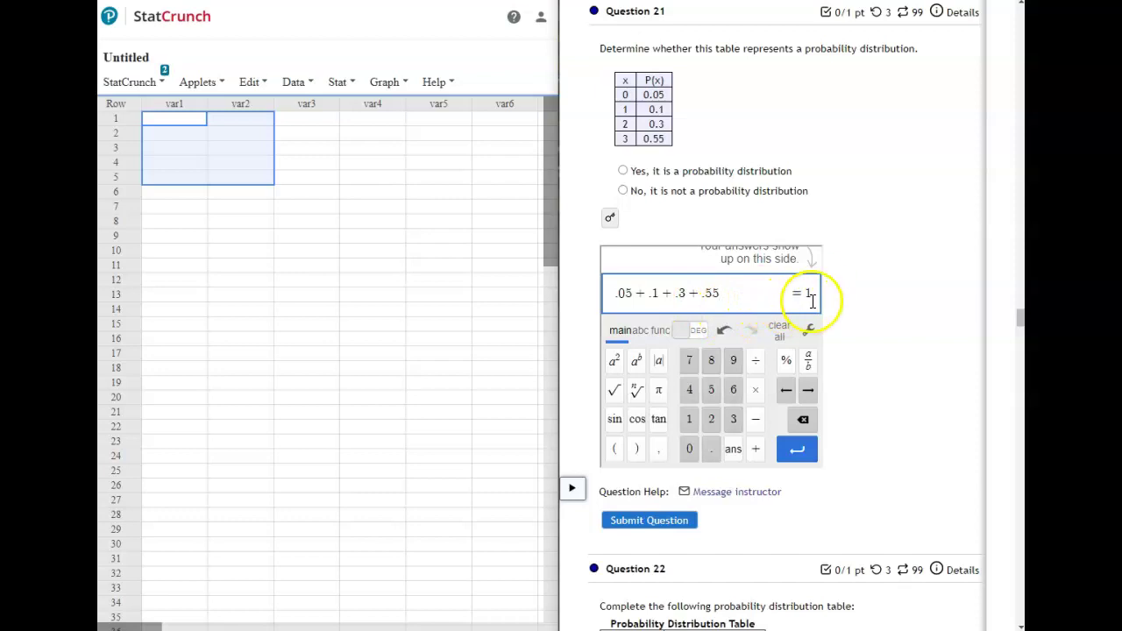
click(623, 171)
scroll(824, 221, down, 5)
scroll(825, 221, down, 1)
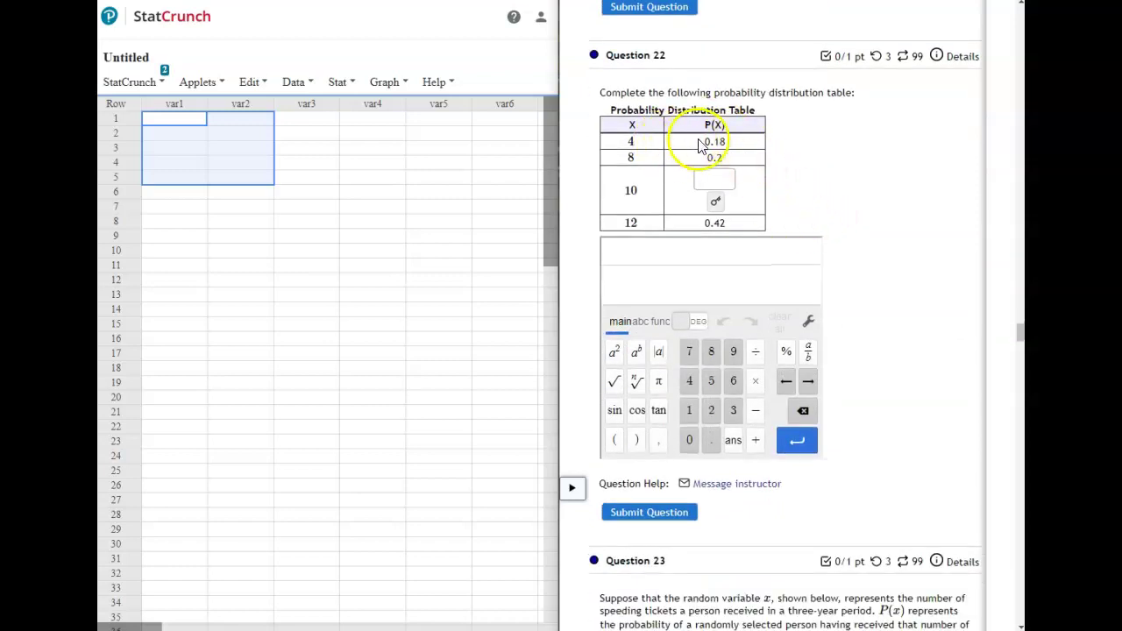
- Compute .18 + .2 + .42 = 0.8 and enter 0.2 as Question 22's probability for X = 10
click(723, 180)
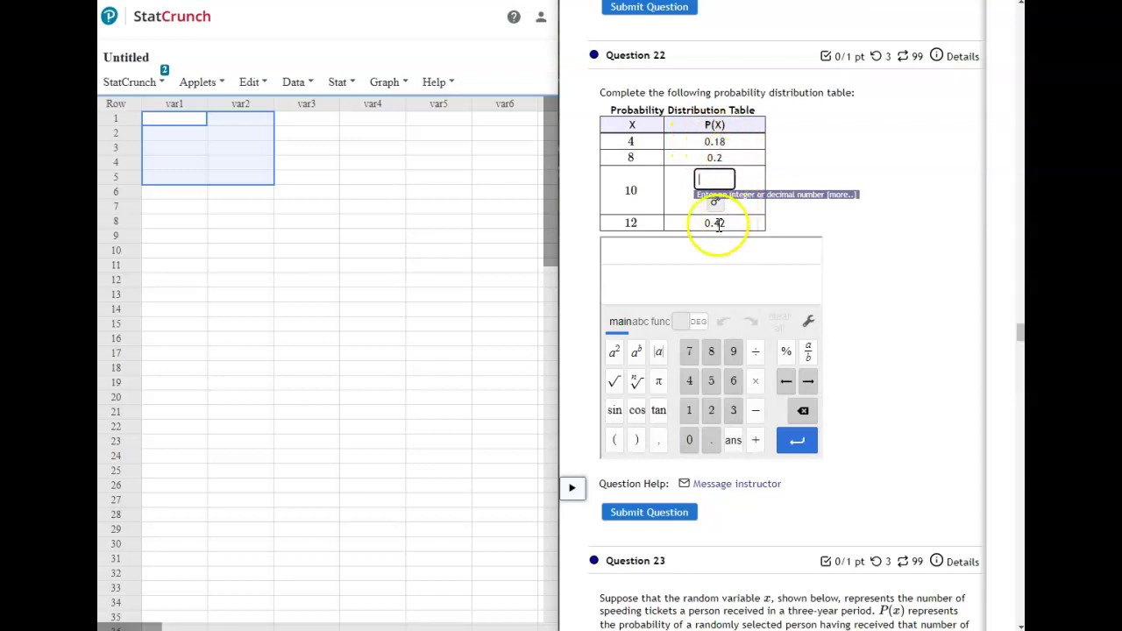
click(659, 288)
text(.18 + .2 + )
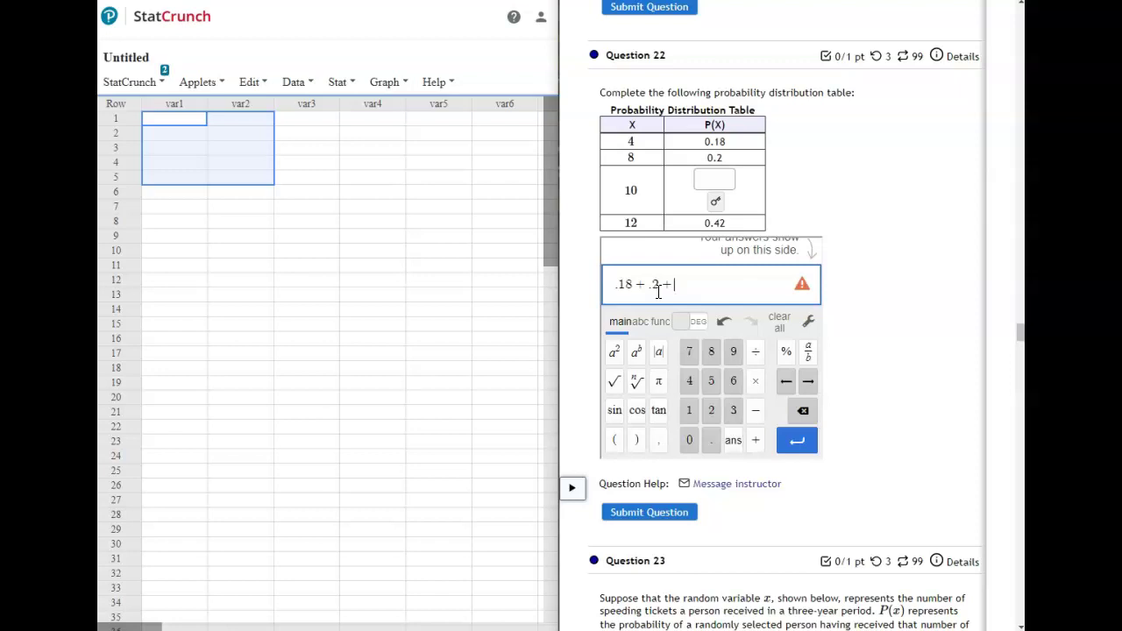
text(.42)
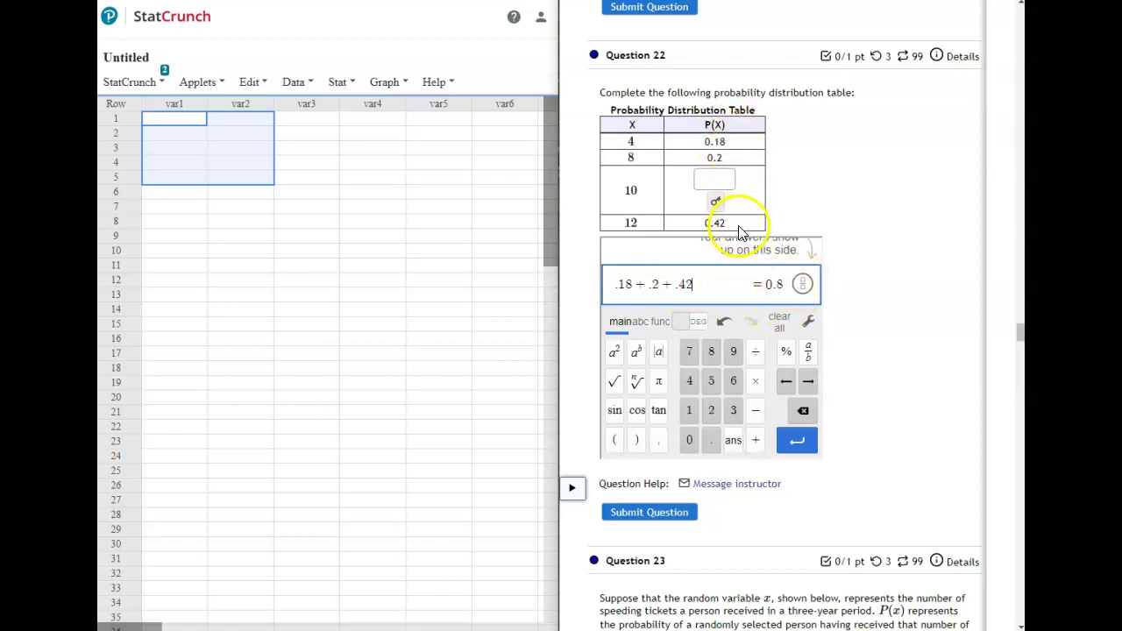
scroll(733, 189, down, 1)
scroll(719, 175, up, 1)
click(714, 179)
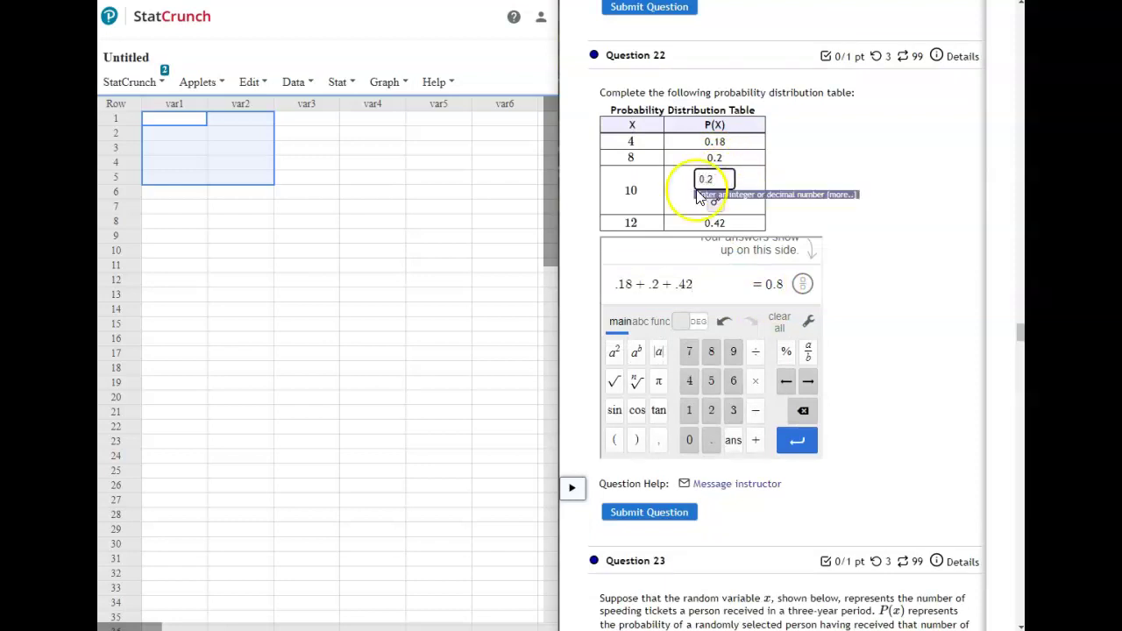
click(907, 254)
scroll(907, 261, down, 2)
scroll(906, 262, down, 4)
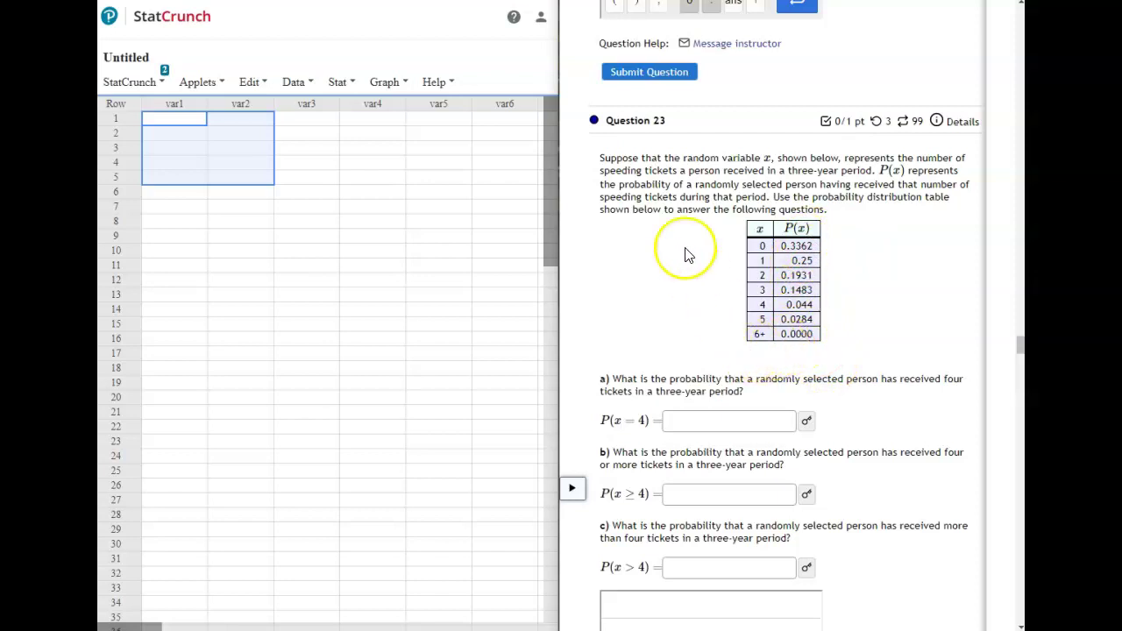
- Fill in the speeding-ticket answers: 0.044 for P(x=4), 0.0724 for P(x≥4), 0.0284 for P(x>4)
scroll(686, 254, down, 2)
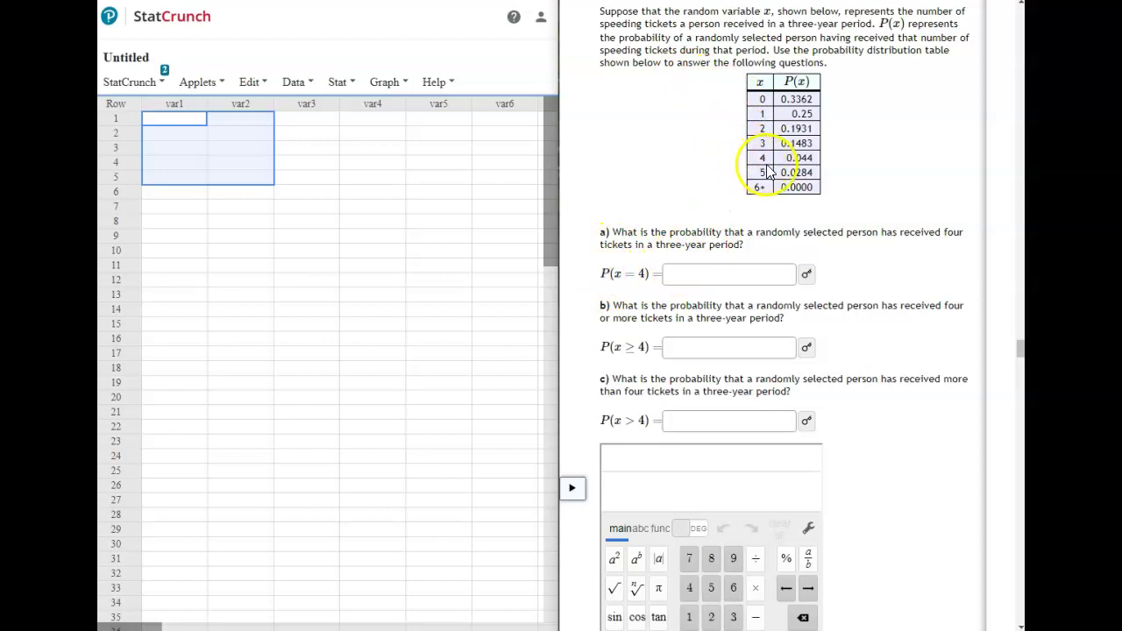
click(770, 275)
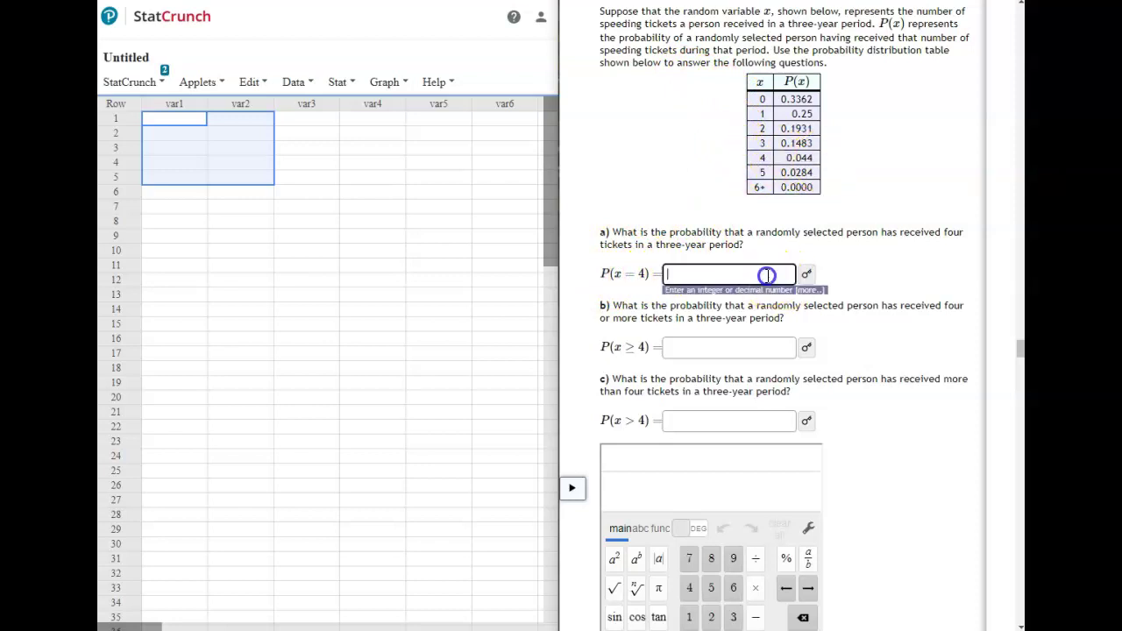
text(0.044)
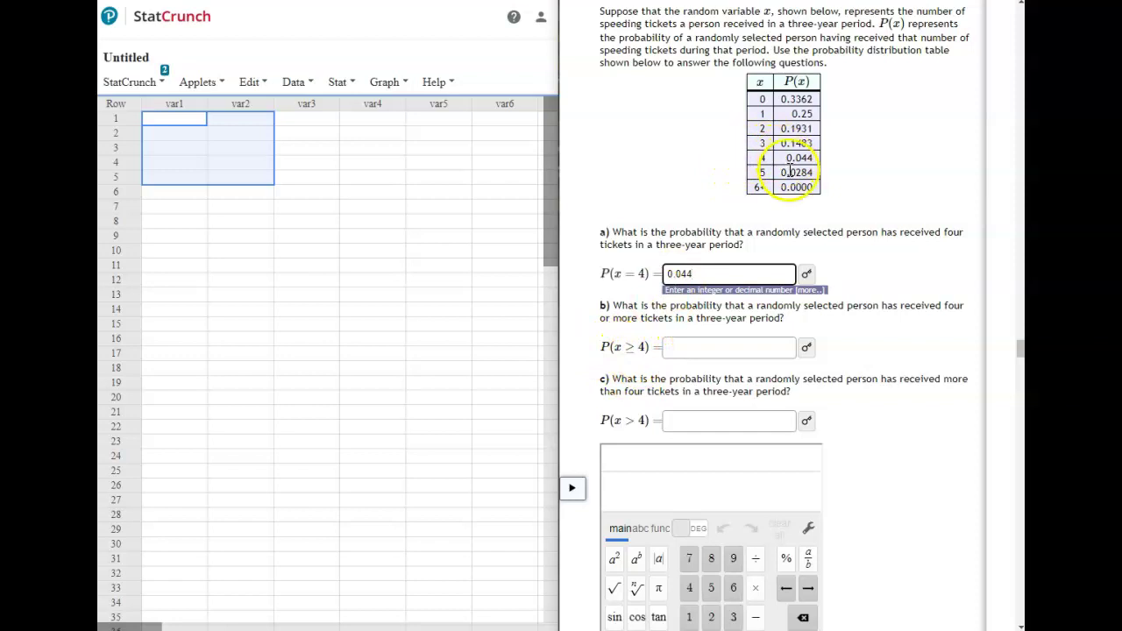
click(806, 349)
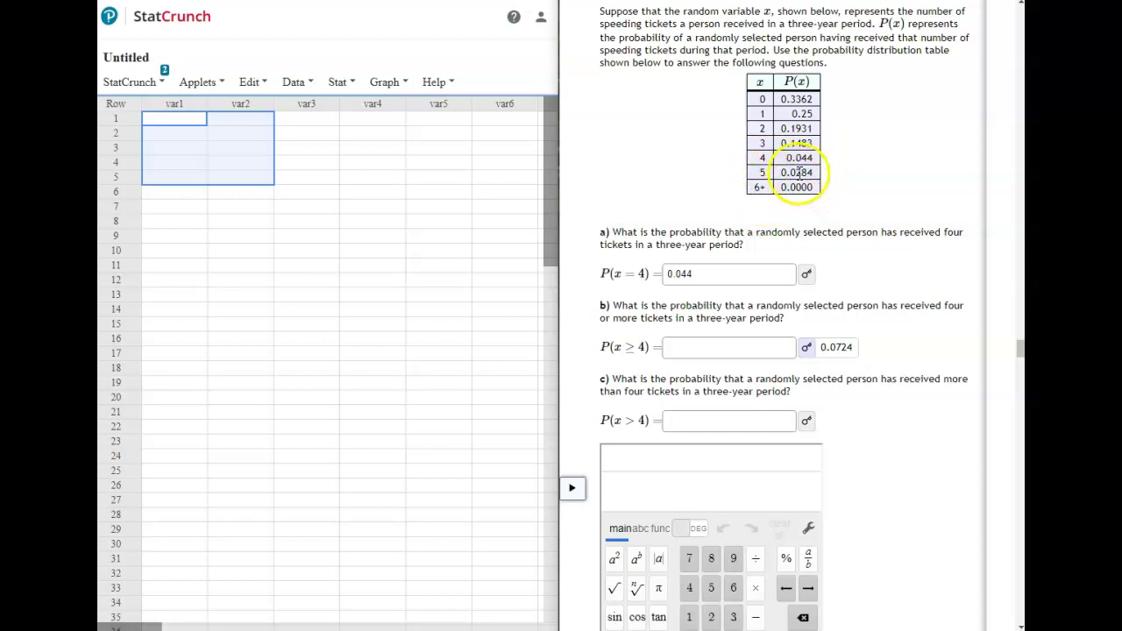
click(807, 424)
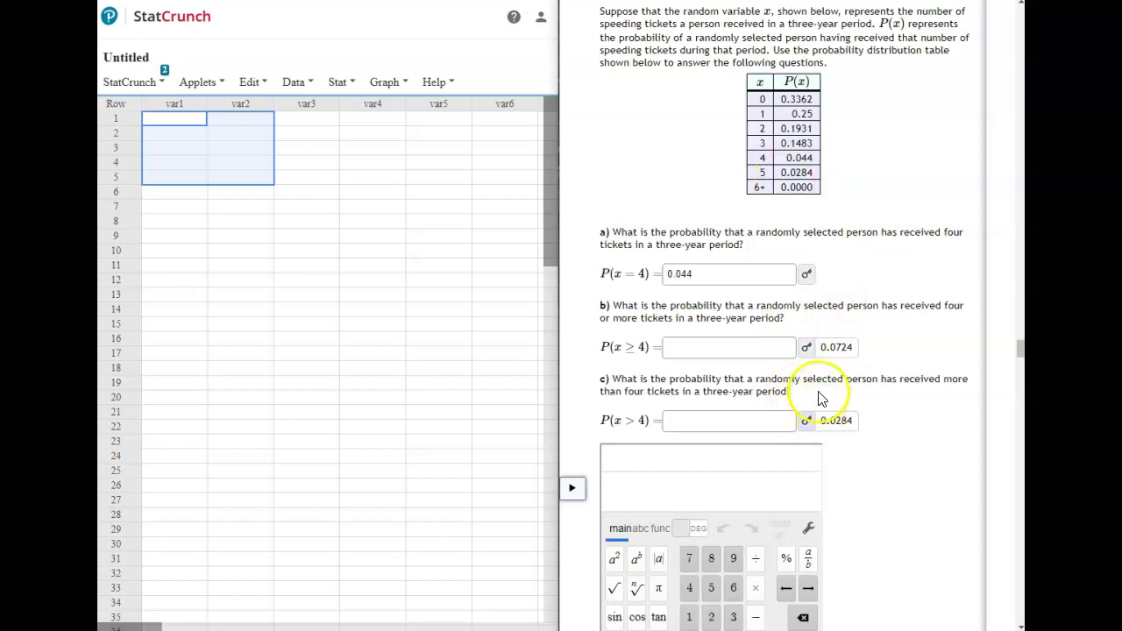
scroll(834, 363, down, 3)
scroll(834, 363, up, 2)
scroll(834, 363, down, 5)
scroll(834, 363, down, 1)
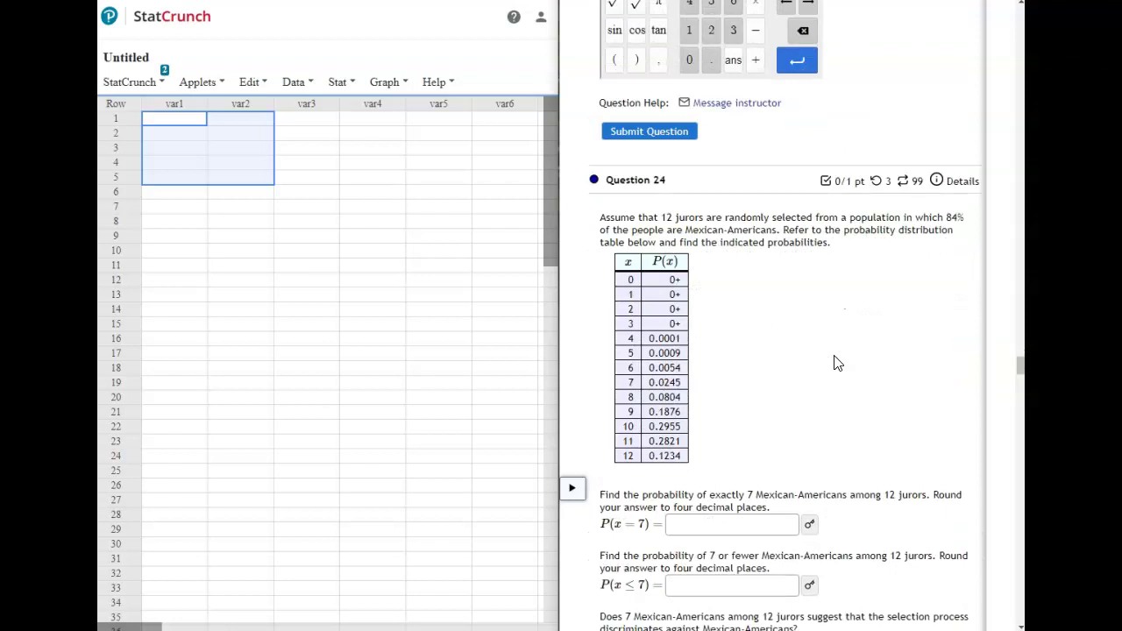
- Give Question 24 P(x≤7) = 0.0309 and answer 'yes' to the juror discrimination question
scroll(838, 363, down, 1)
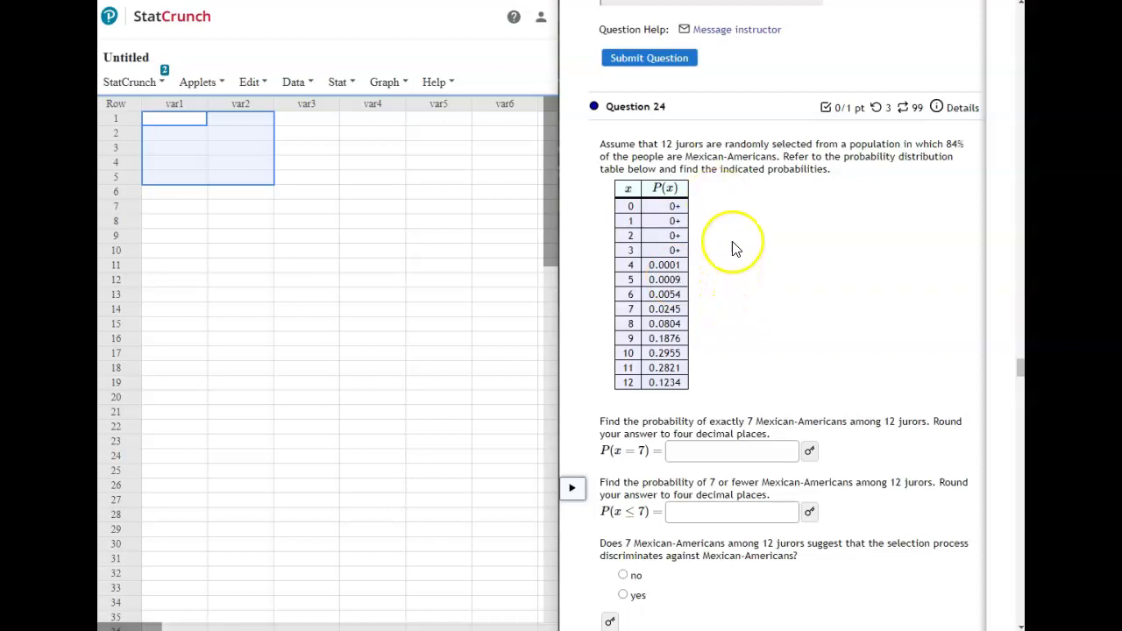
scroll(735, 249, down, 1)
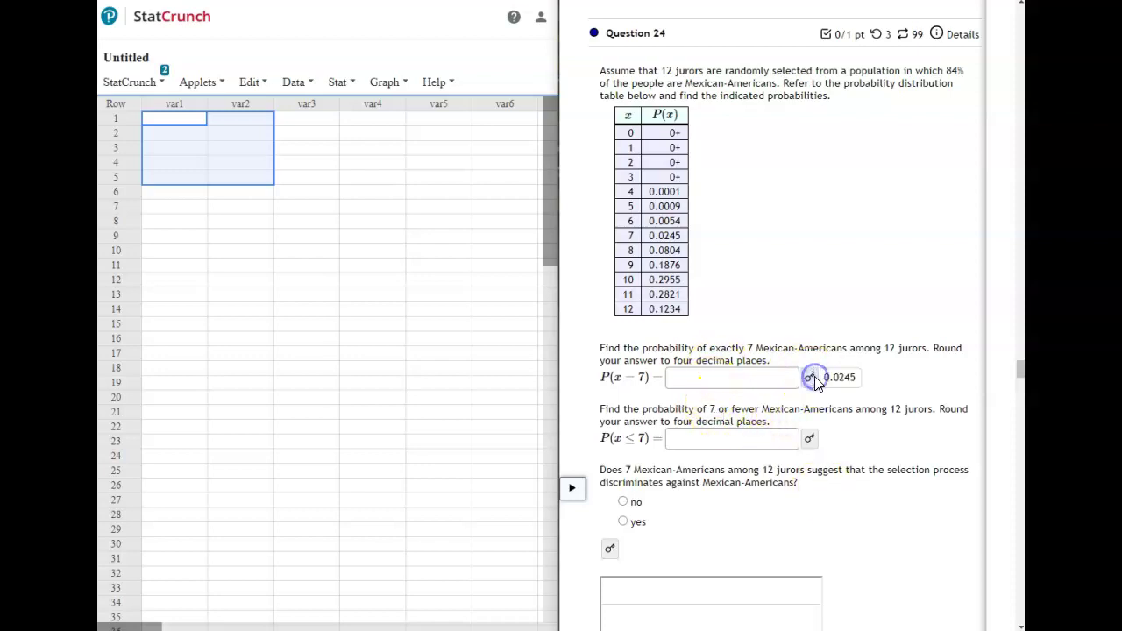
click(809, 438)
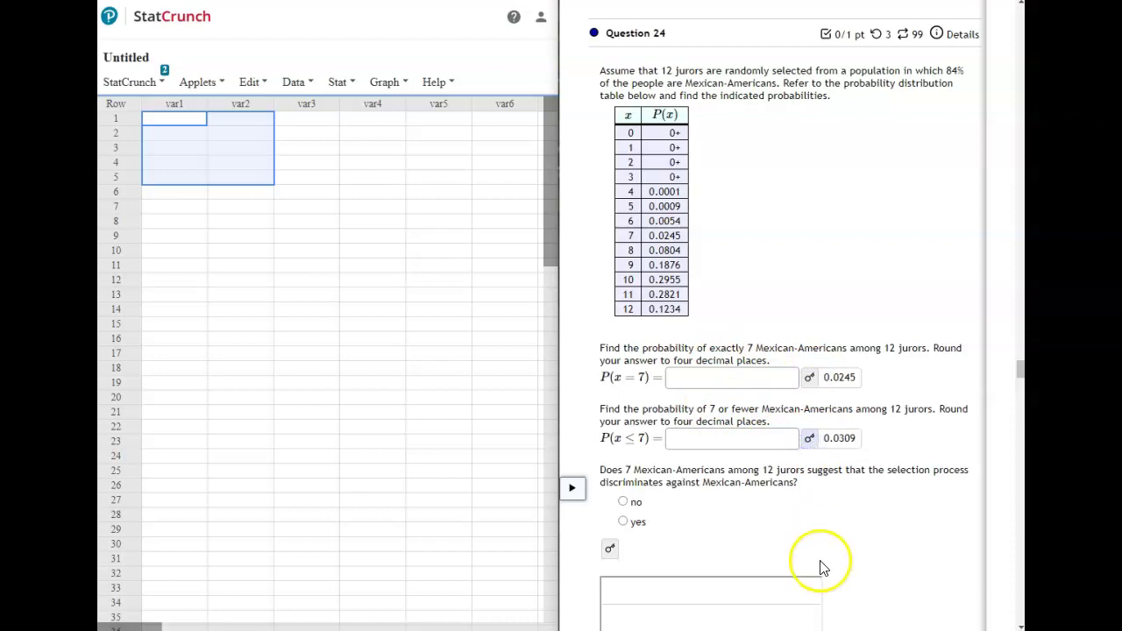
click(622, 523)
scroll(859, 499, down, 1)
scroll(860, 499, down, 1)
scroll(859, 500, down, 6)
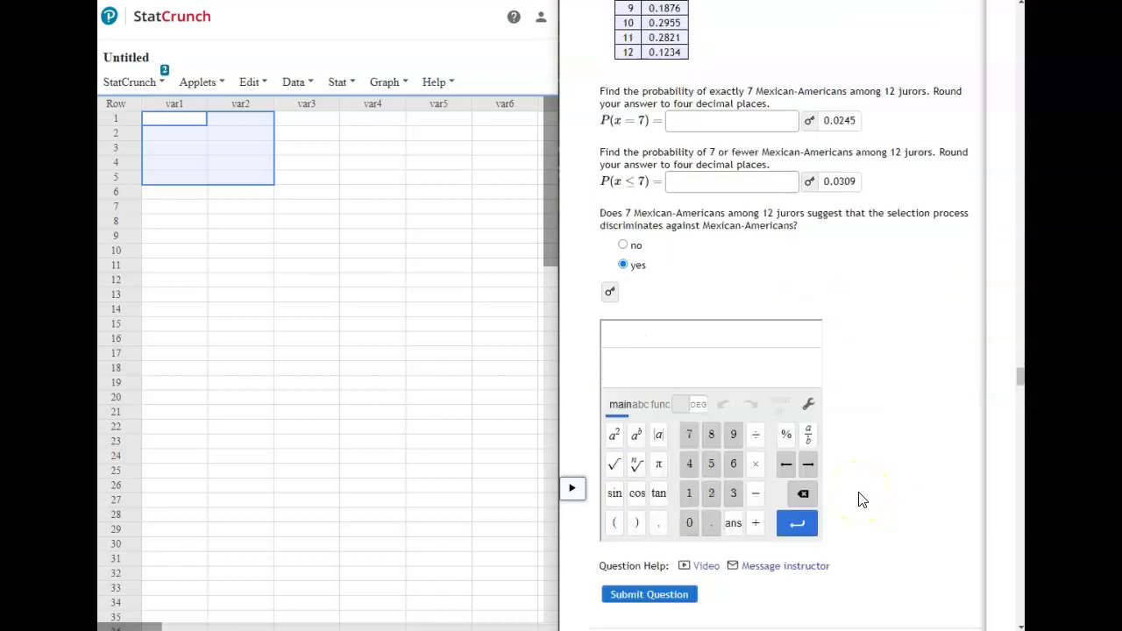
scroll(859, 500, down, 2)
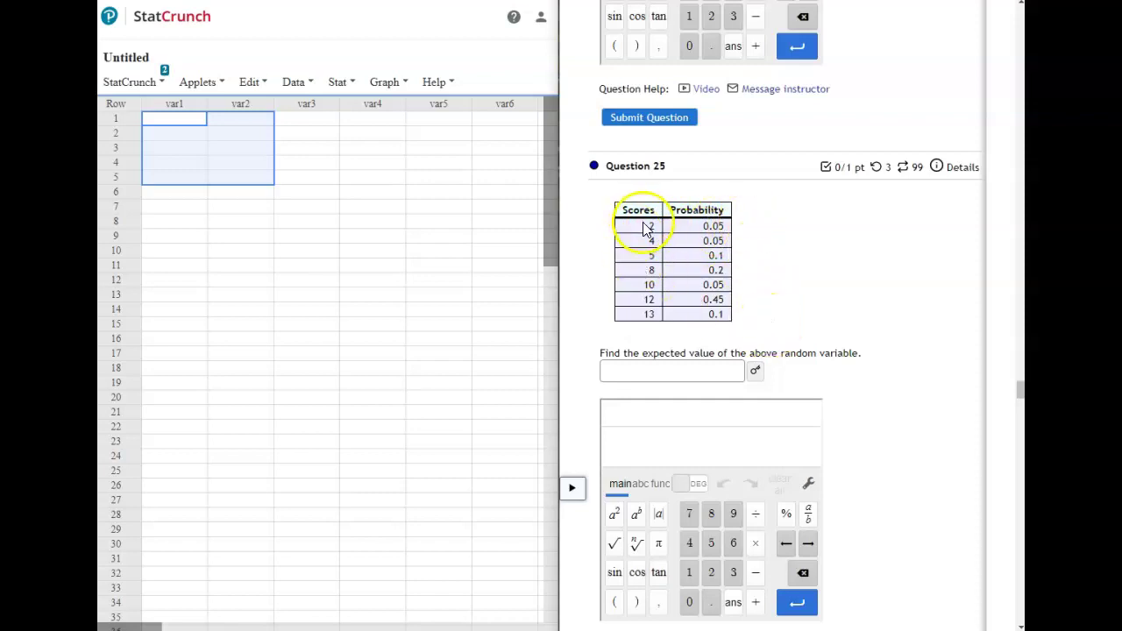
- Select Question 25's Scores (2–13) and Probability values to copy into StatCrunch
drag(646, 228, 715, 326)
key(ctrl+c)
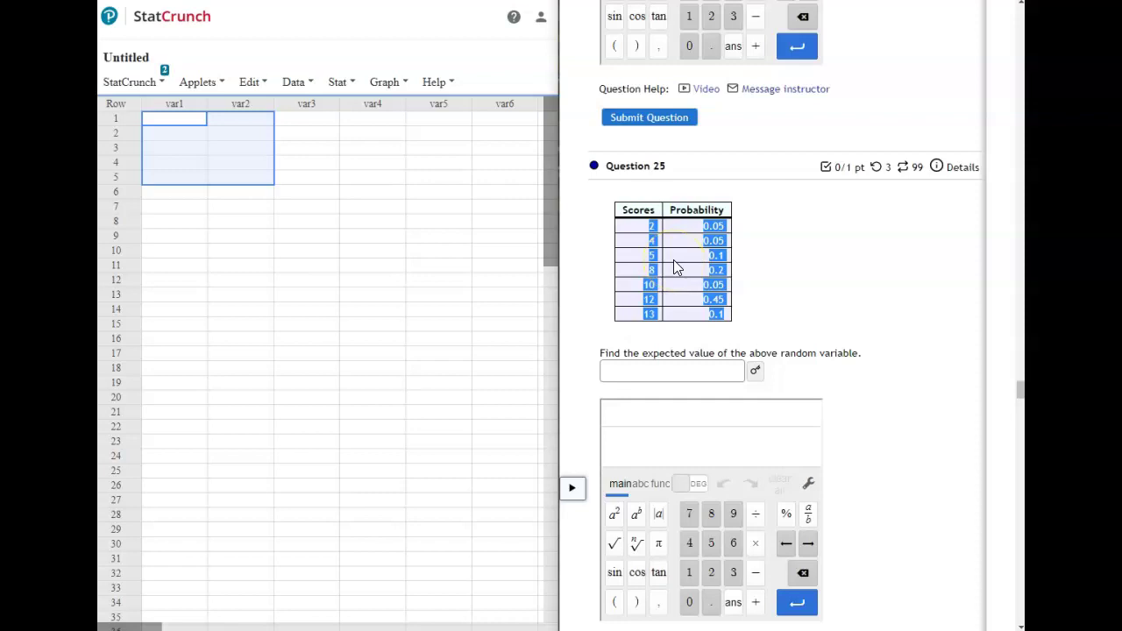
- Paste Question 25's scores and probabilities into var1 and var2 of the StatCrunch sheet
click(169, 119)
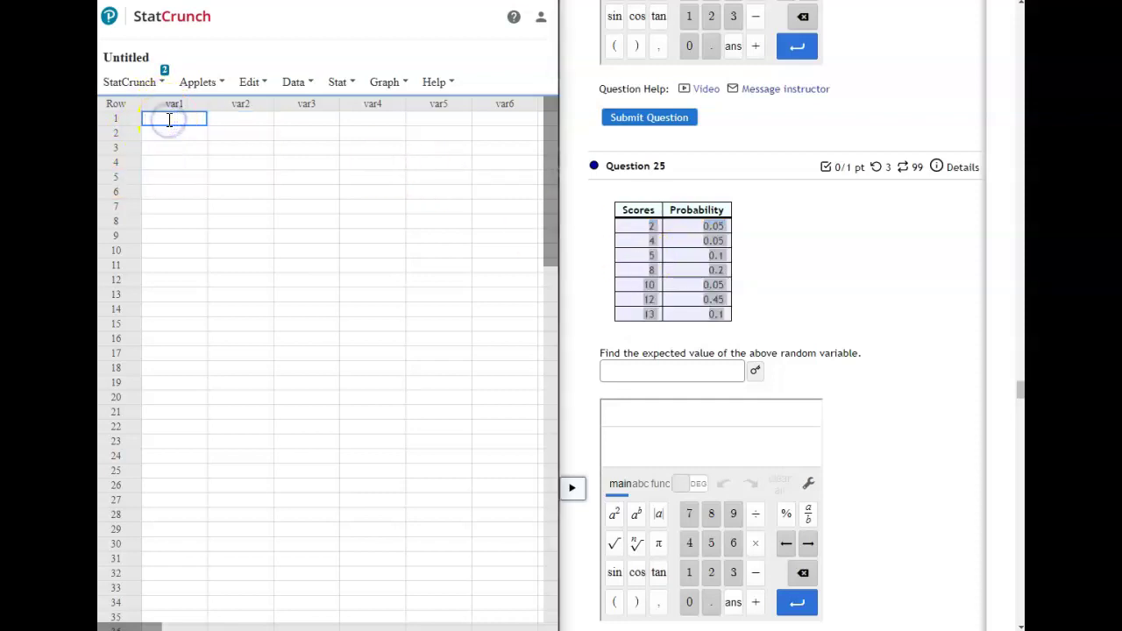
key(ctrl+v)
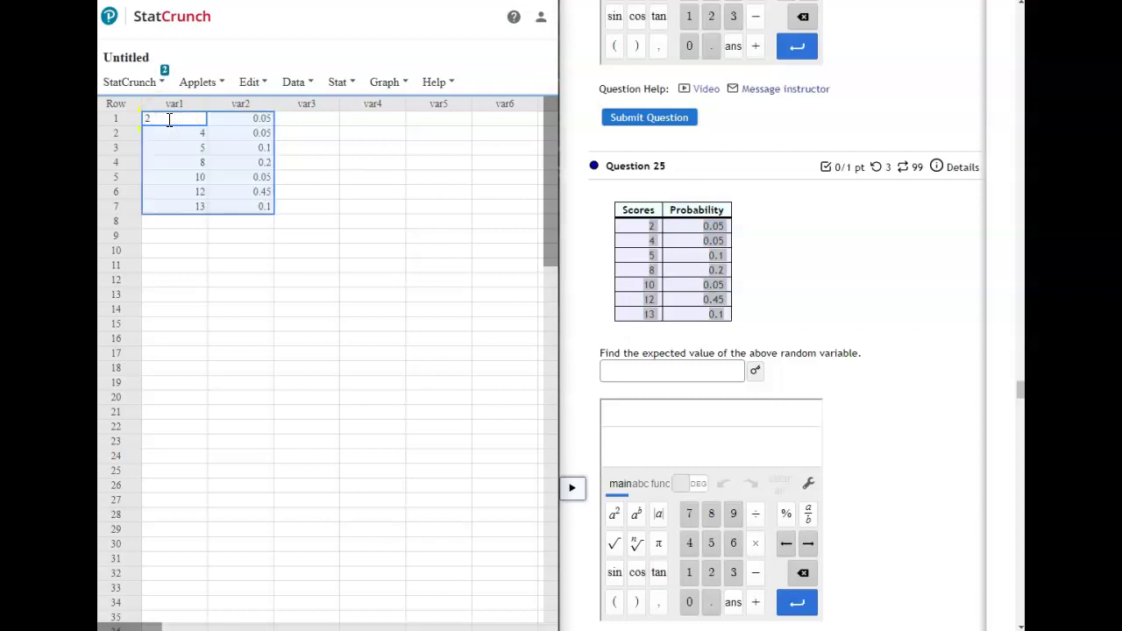
click(284, 285)
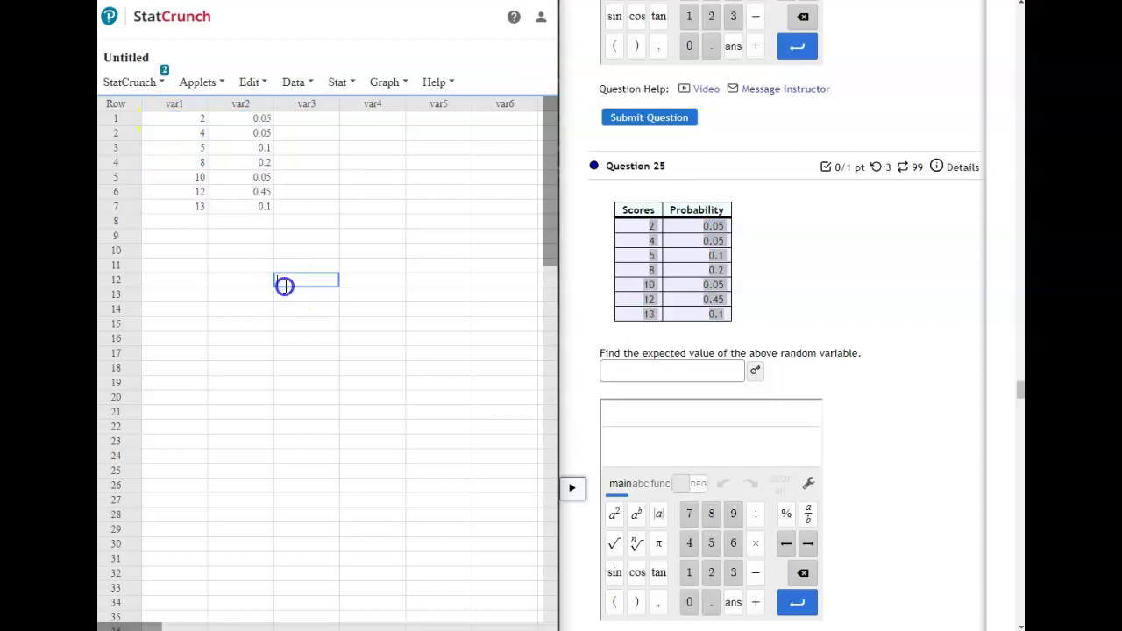
- Run the Custom calculator with var1 values and var2 weights: mean 9.6, standard deviation 3.2924155
click(342, 83)
mouse_move(349, 106)
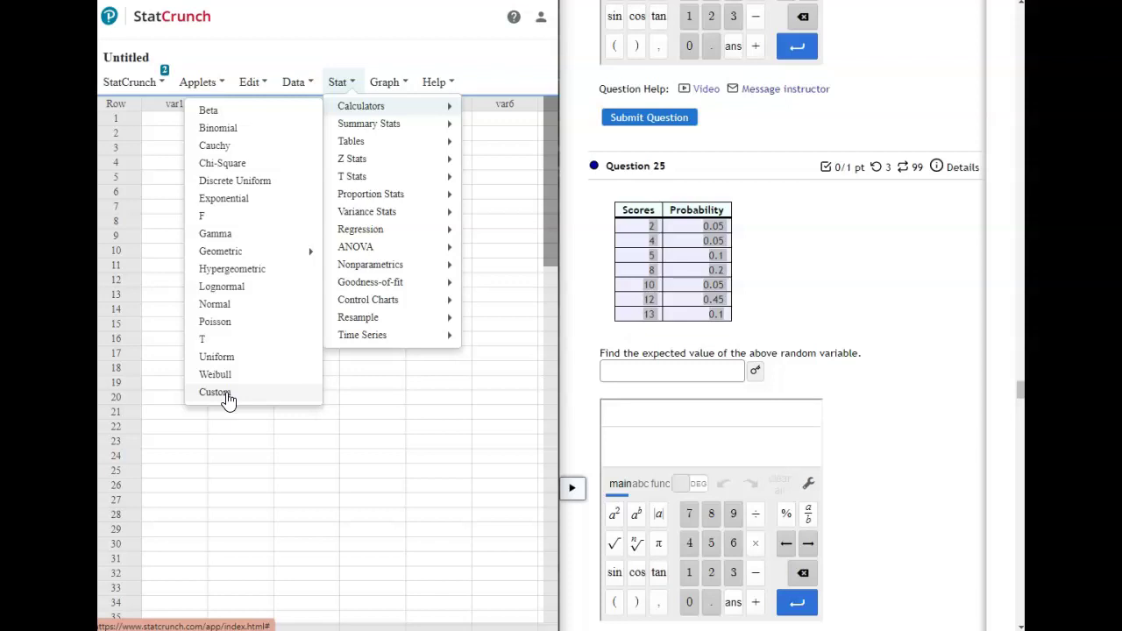
click(226, 396)
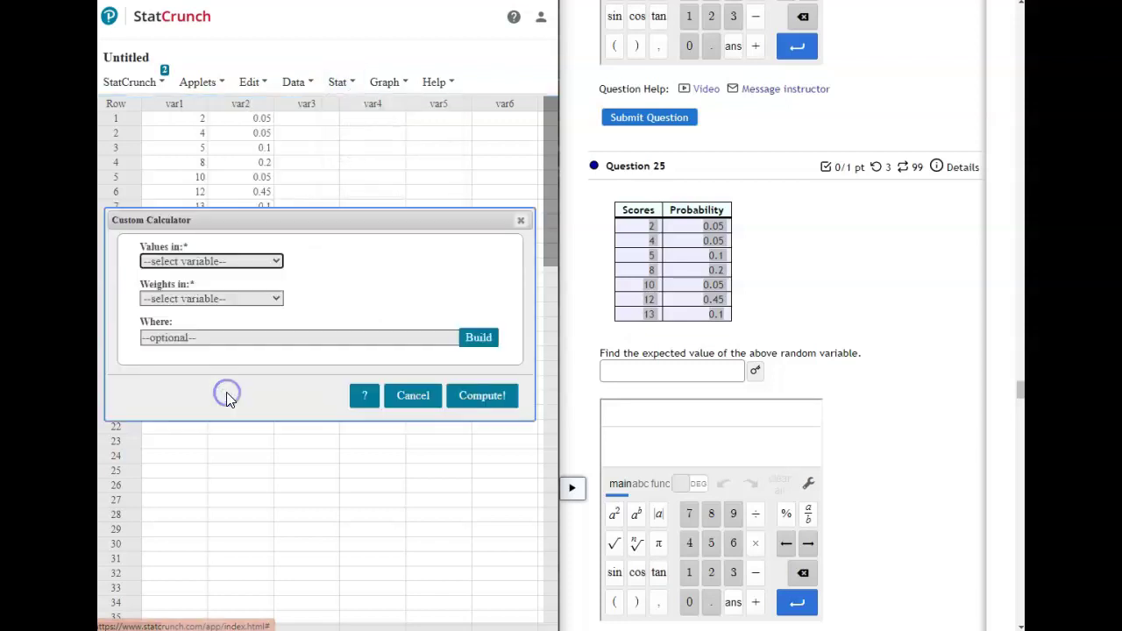
click(235, 263)
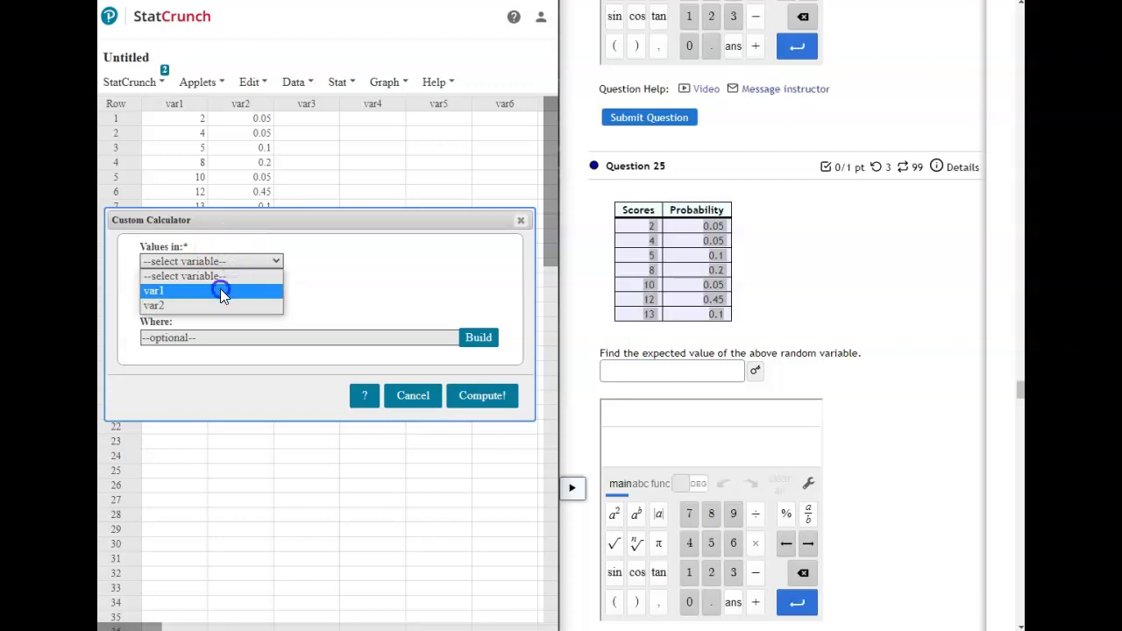
click(222, 292)
click(250, 300)
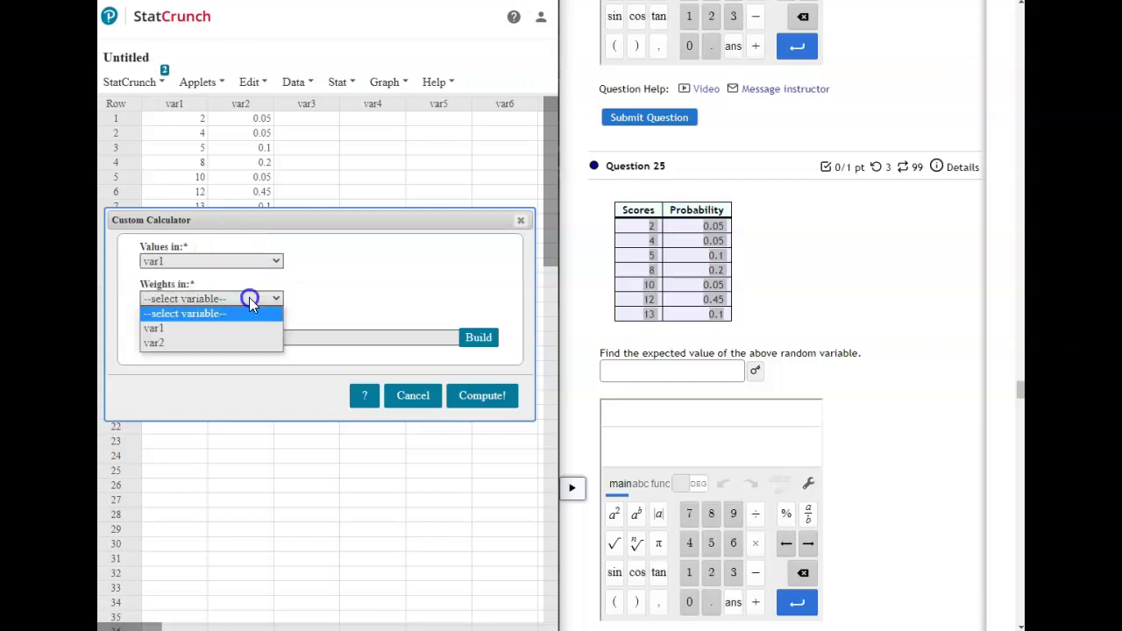
click(227, 343)
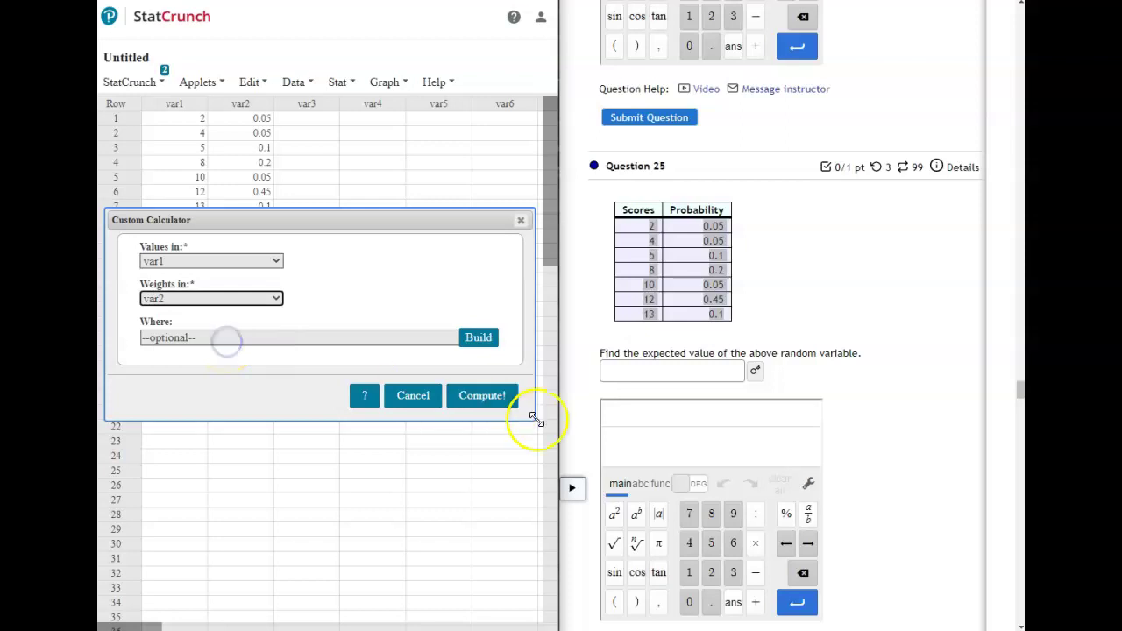
click(485, 397)
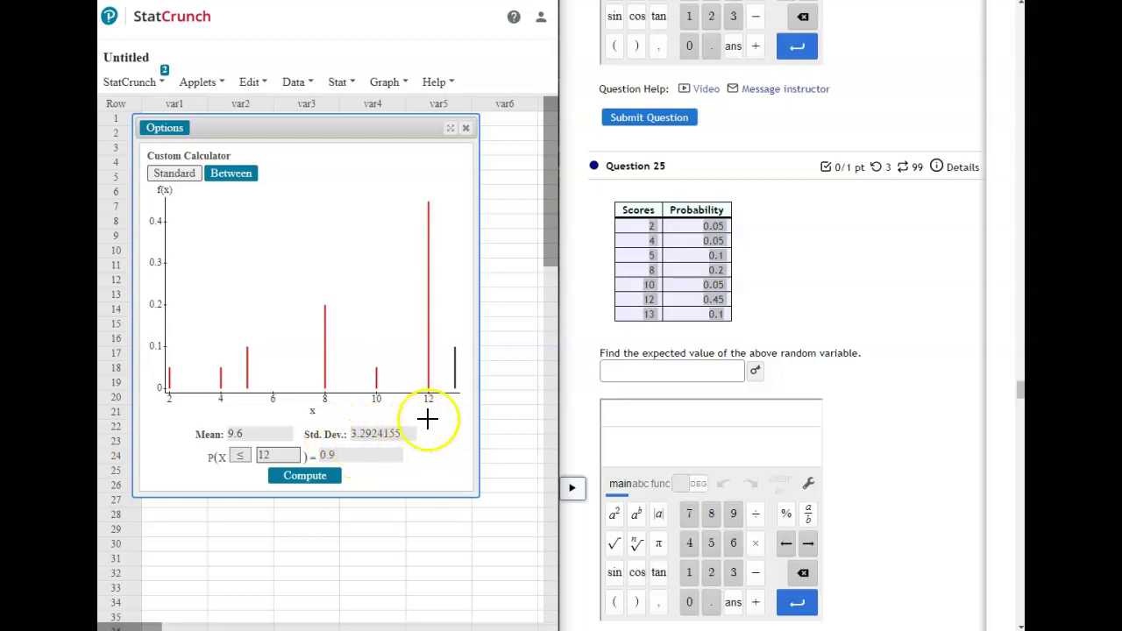
click(754, 372)
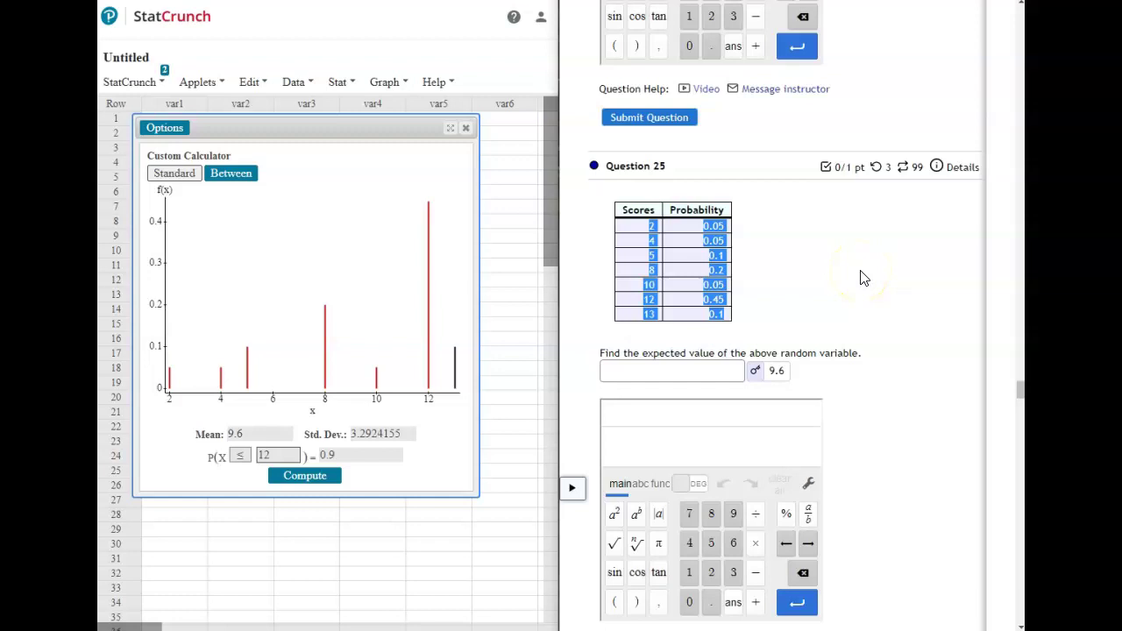
- Close the calculator results and reveal part a's key, which confirms the cars-owned table is a valid distribution
scroll(864, 278, down, 5)
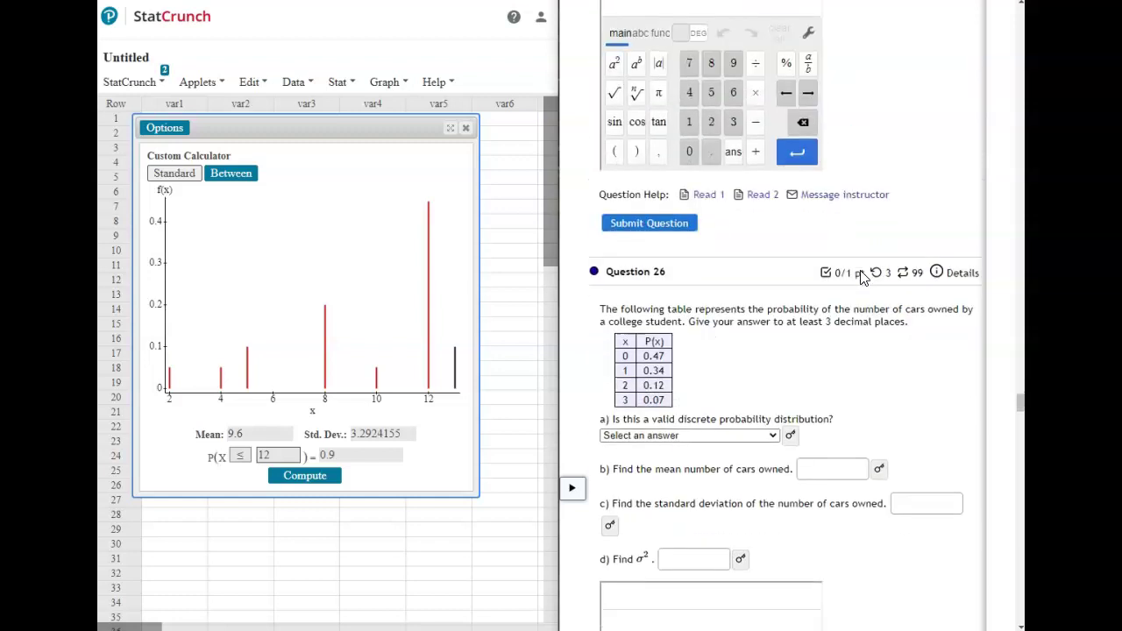
scroll(864, 278, down, 1)
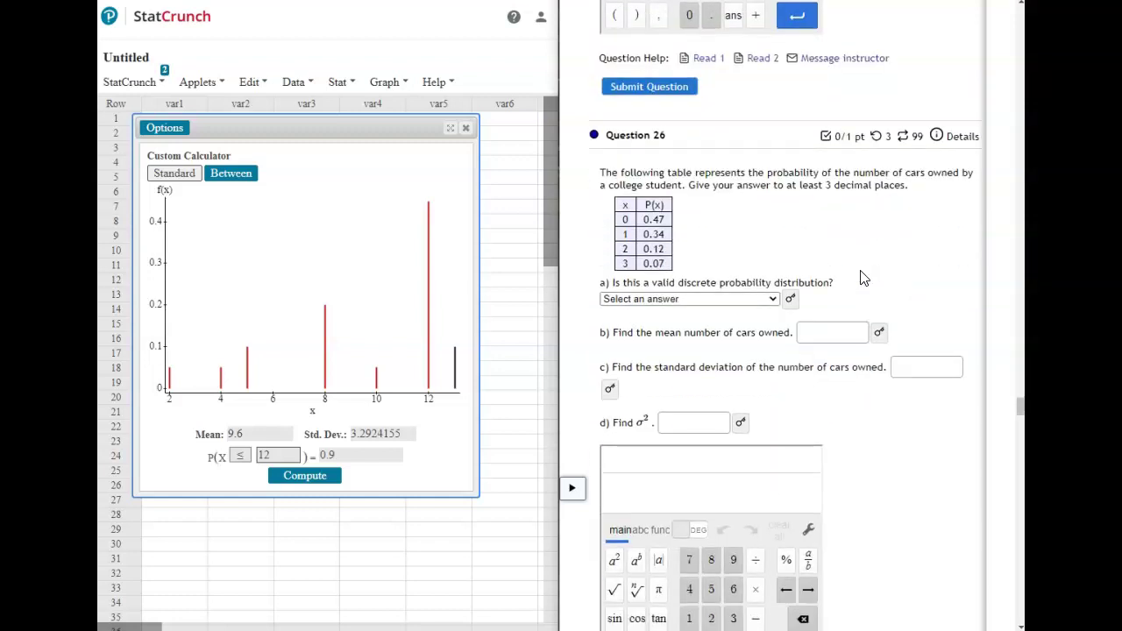
click(467, 131)
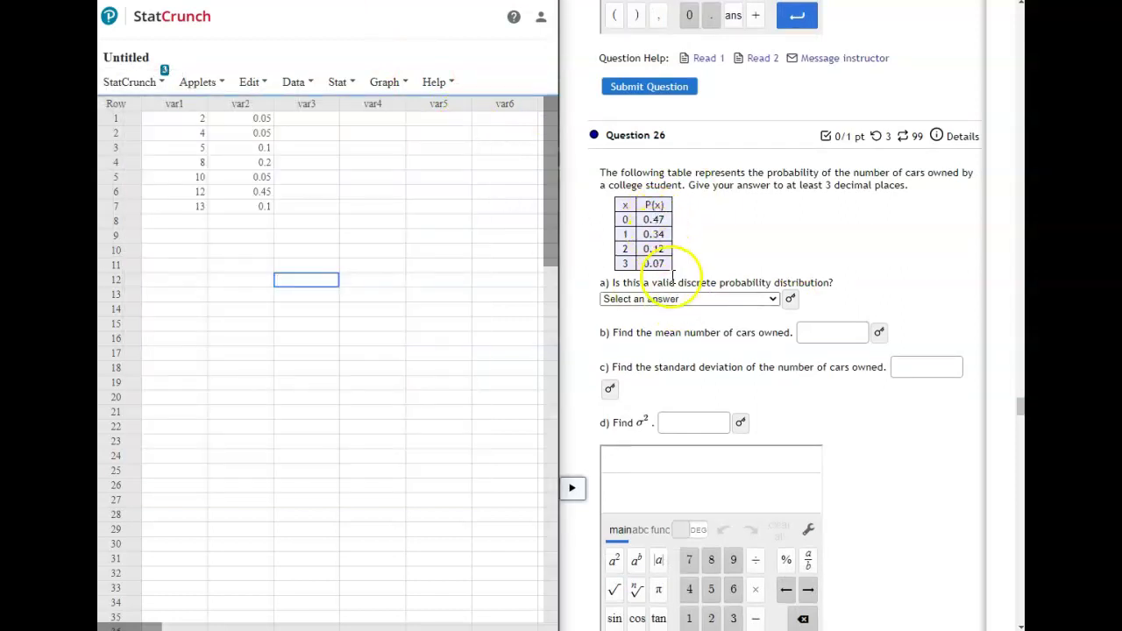
click(790, 299)
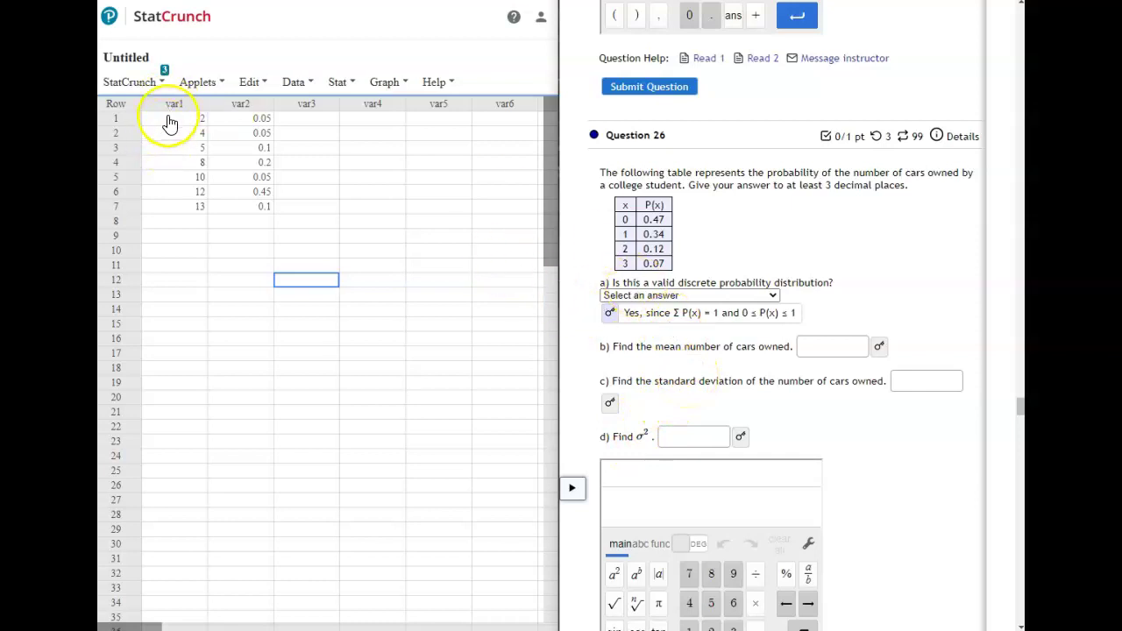
- Clear the old data and paste the cars-owned values 0–3 and probabilities 0.47–0.07 into var1 and var2
drag(168, 121, 238, 213)
key(Delete)
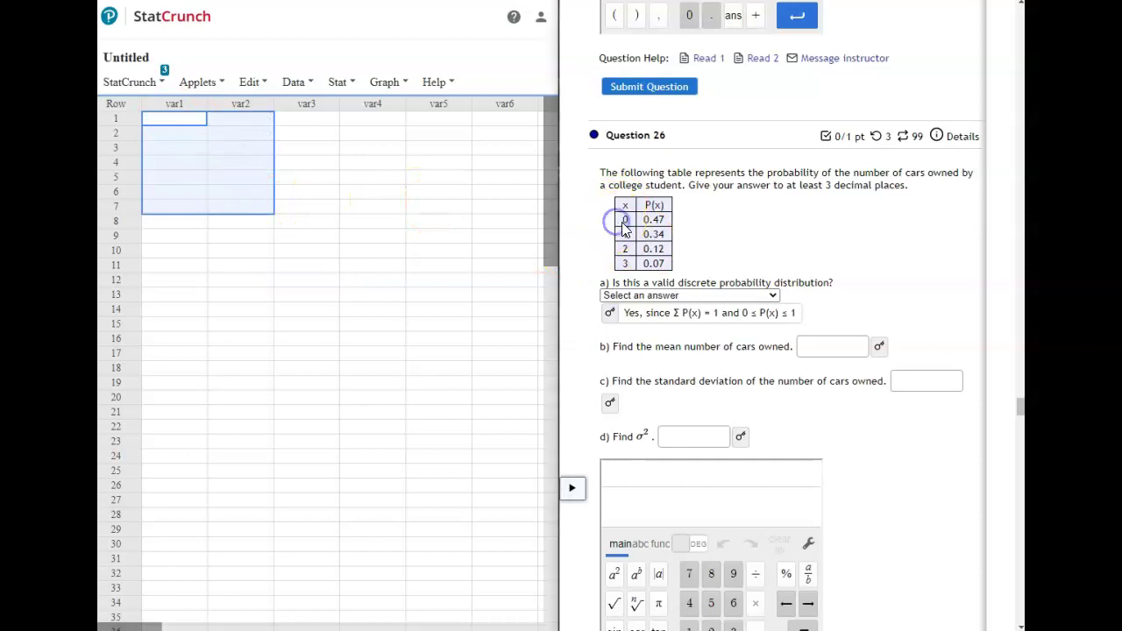
drag(622, 219, 660, 261)
key(ctrl+c)
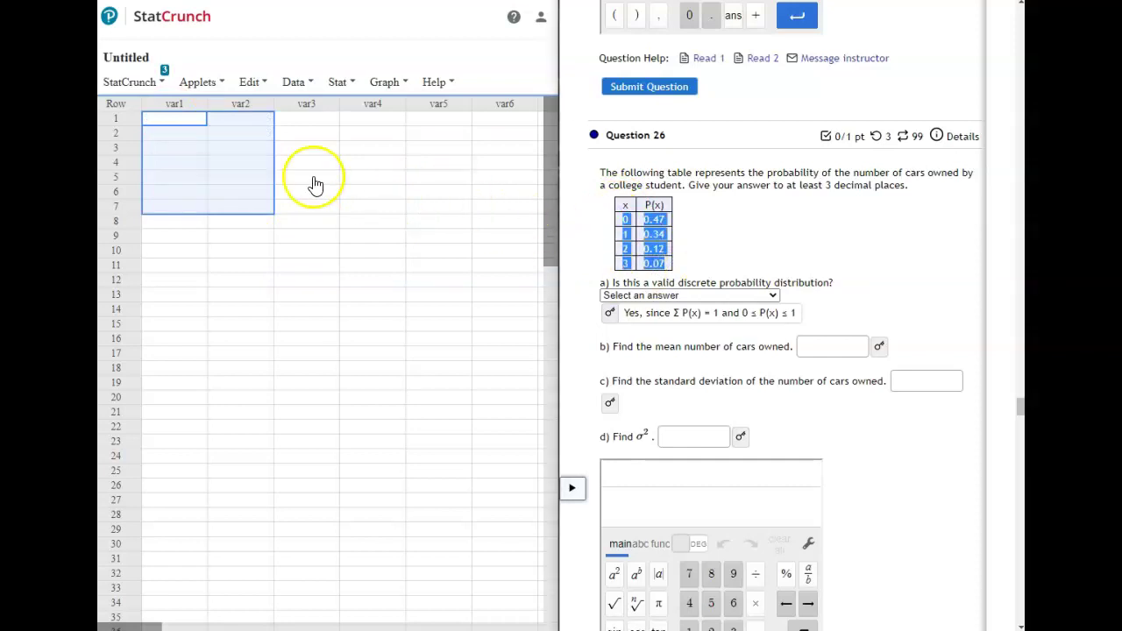
click(179, 119)
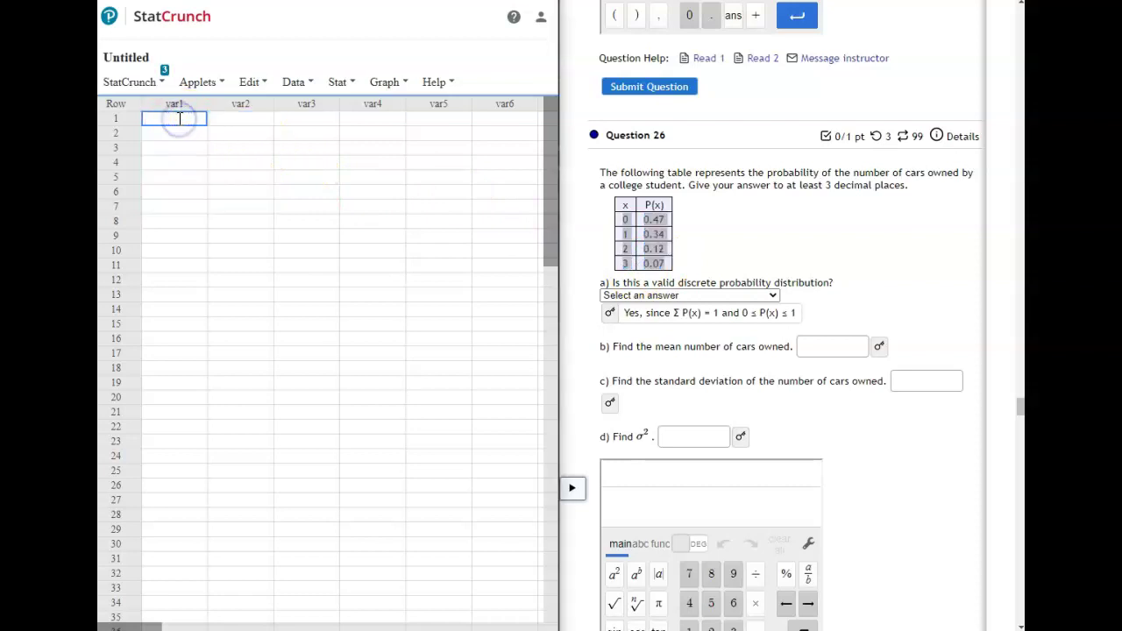
key(ctrl+v)
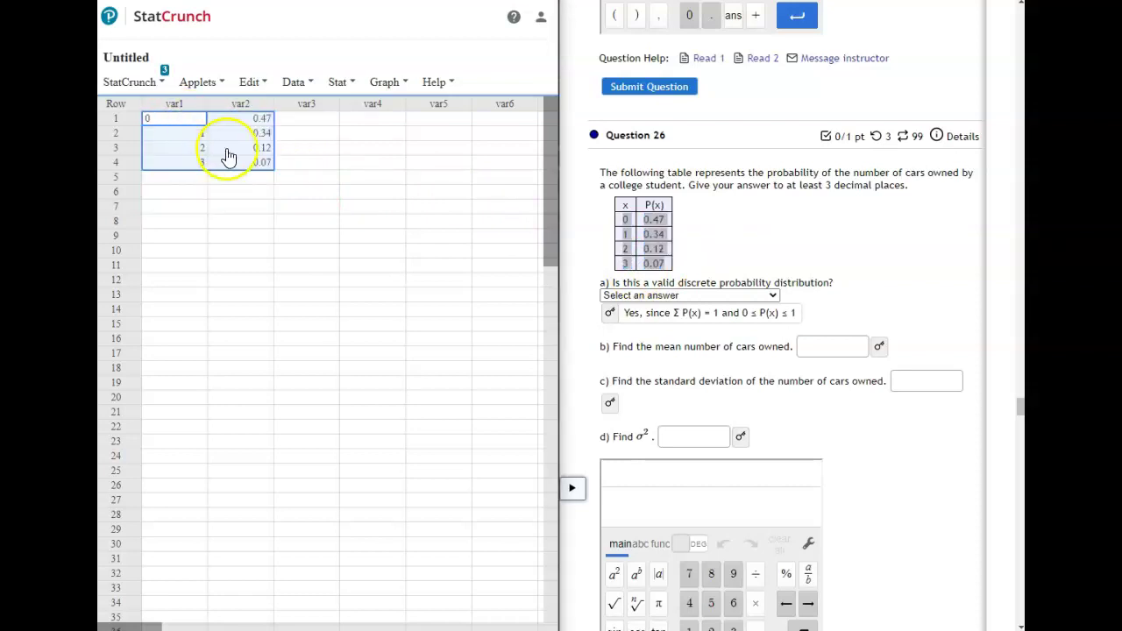
click(314, 207)
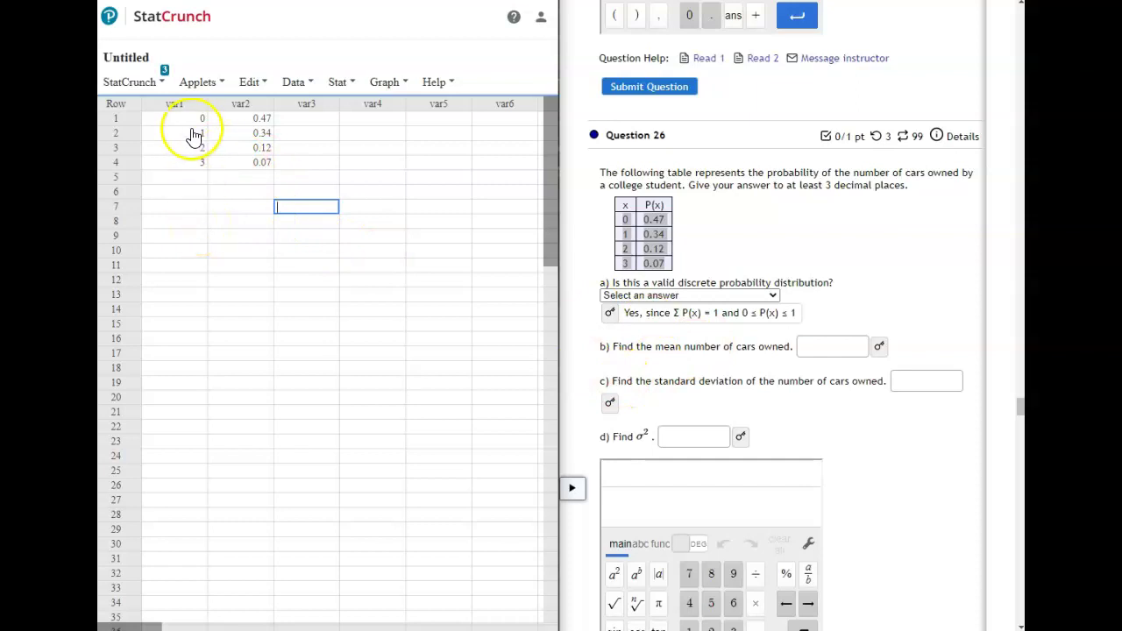
- Run the Custom calculator on var1 values and var2 weights: mean 0.79, SD 0.9087904, then check part b's key
click(250, 88)
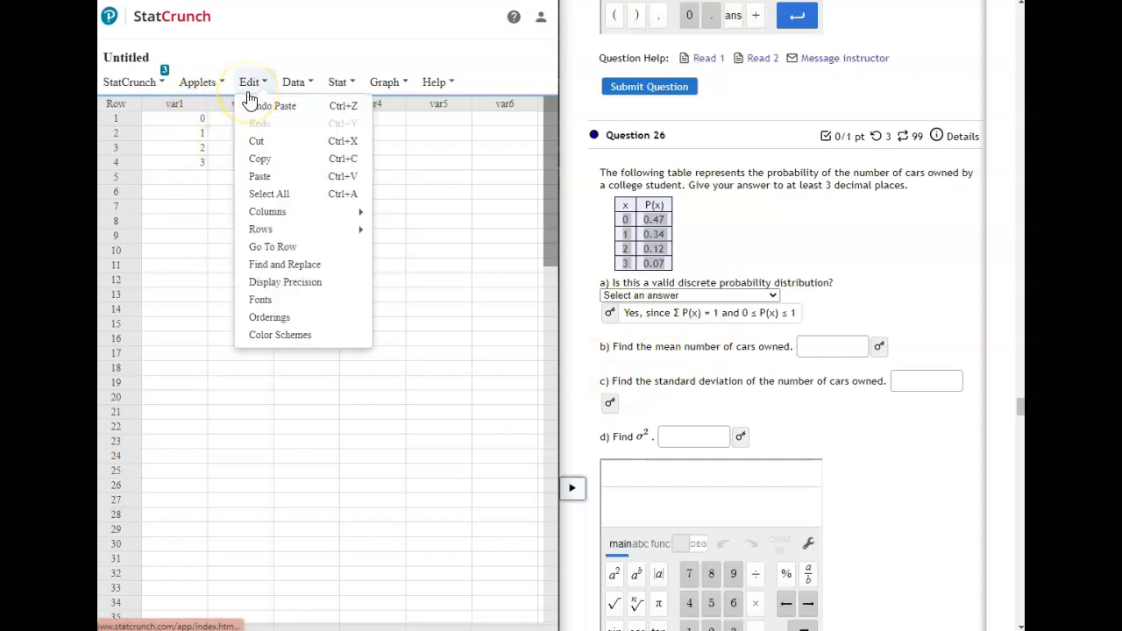
click(342, 85)
mouse_move(345, 105)
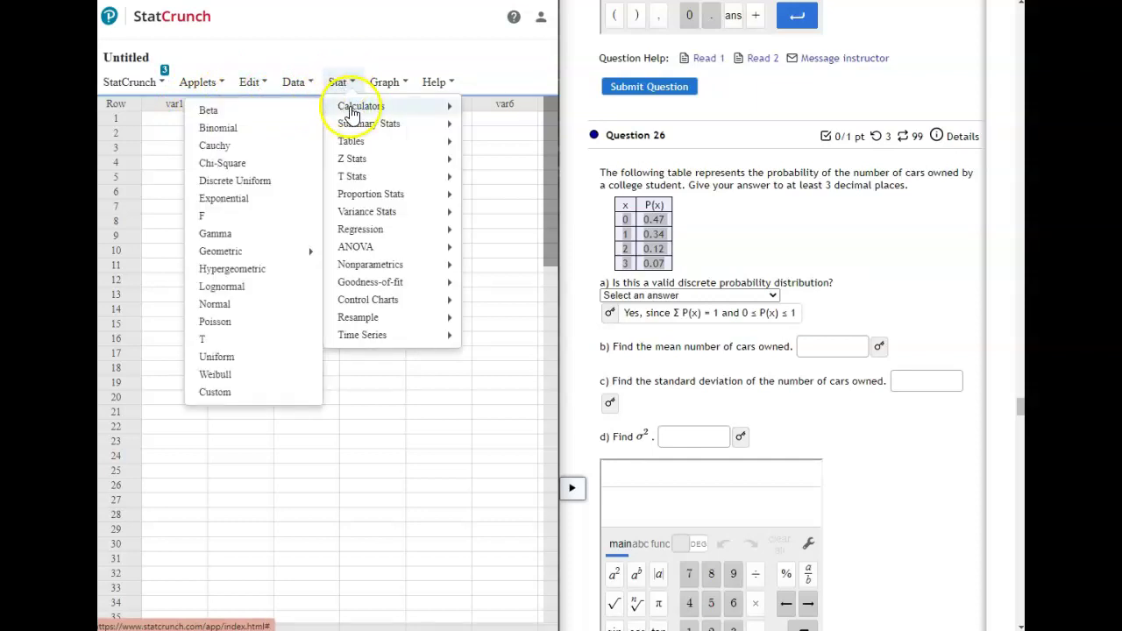
click(252, 396)
click(254, 260)
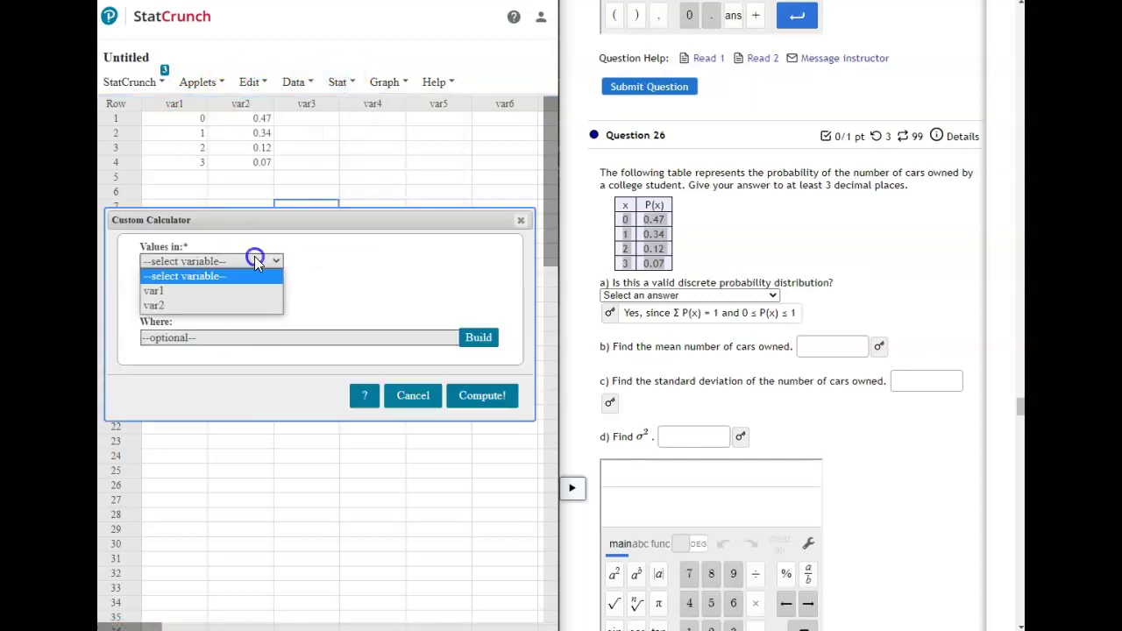
click(226, 292)
click(226, 299)
click(220, 342)
click(480, 399)
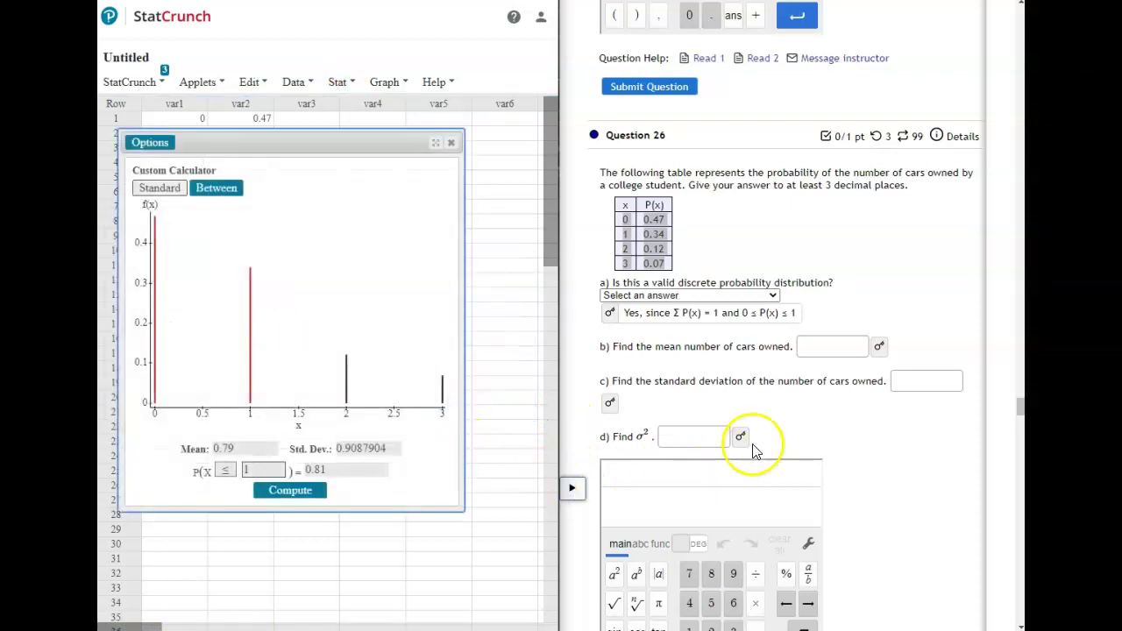
click(877, 348)
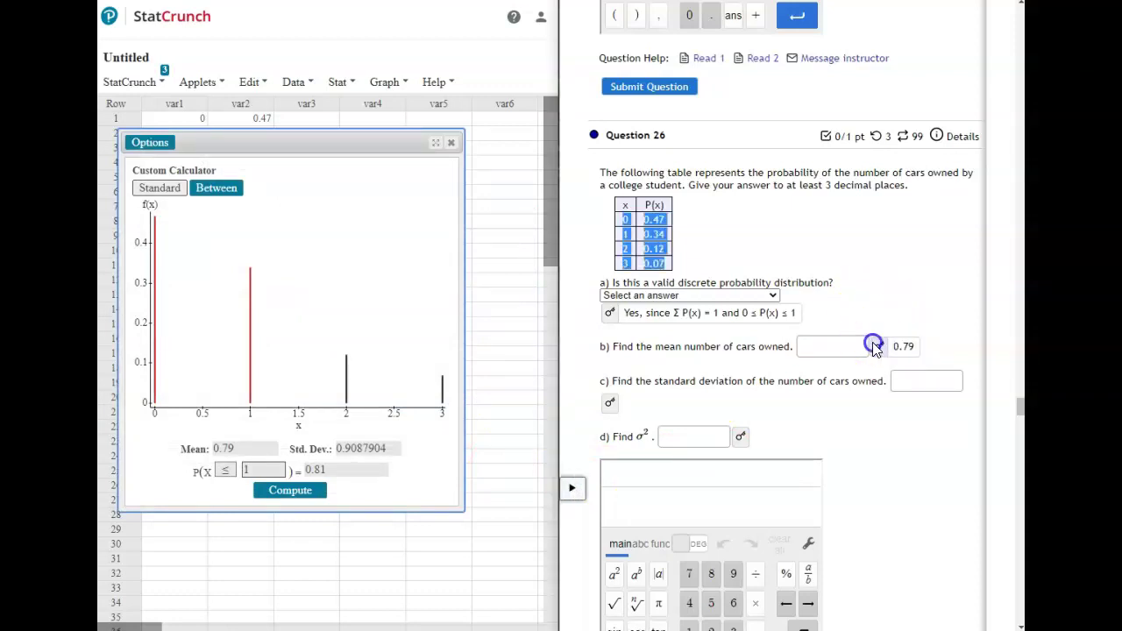
- Reveal part c's key 0.90879040487892 and highlight the three-decimal-places instruction
click(610, 404)
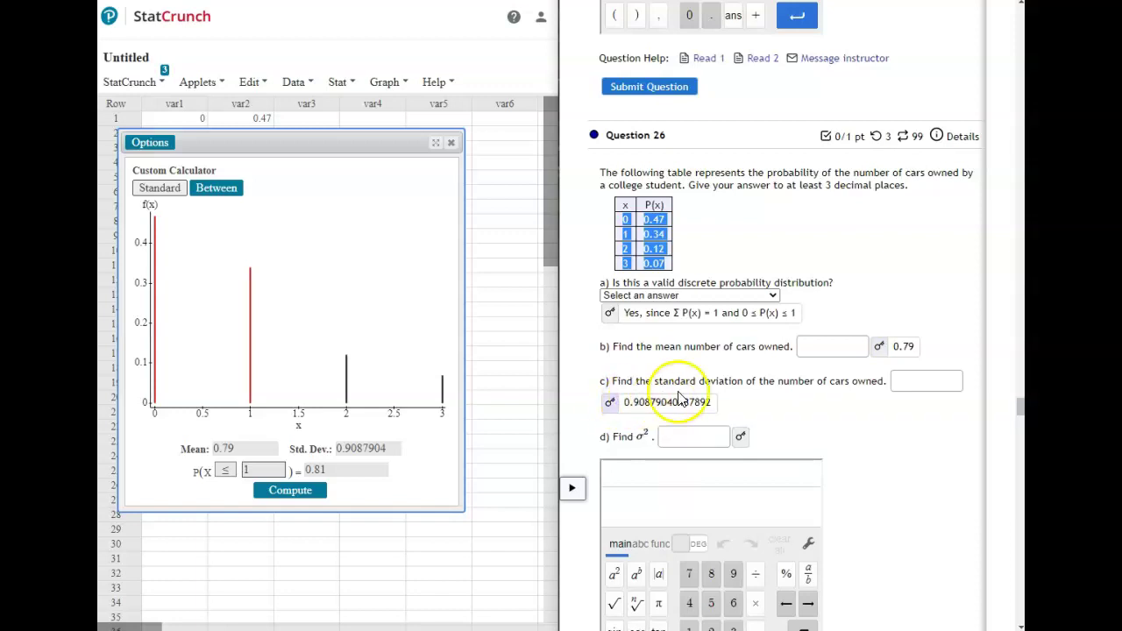
click(623, 402)
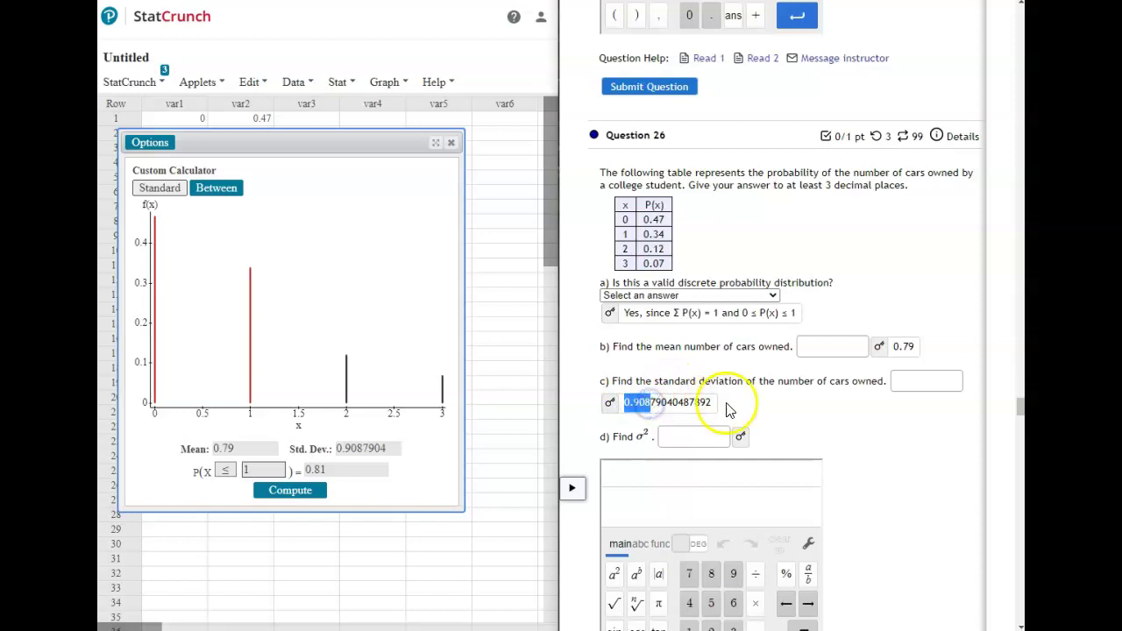
drag(688, 186, 916, 193)
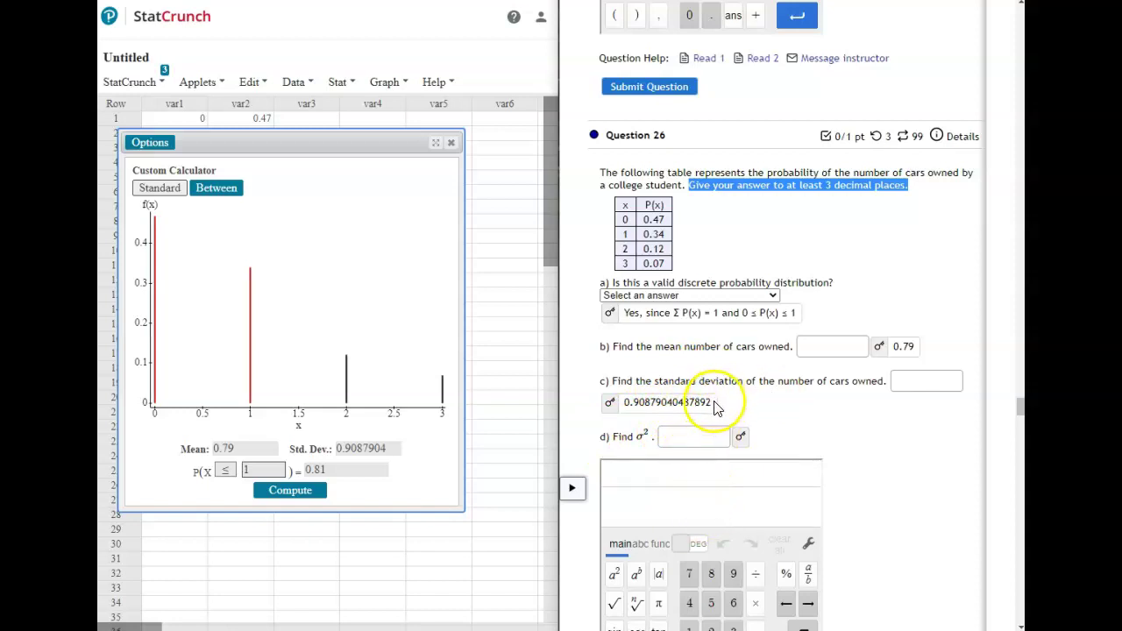
- Square 0.909 to get 0.826281 and compare it with part d's key 0.8259
click(659, 507)
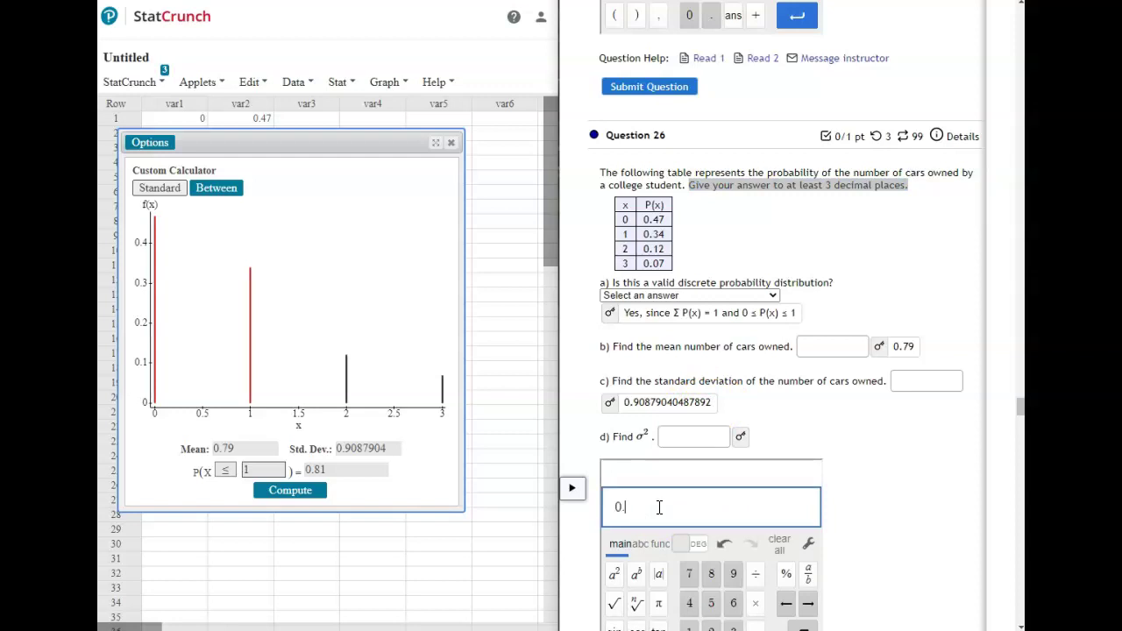
text(0.909)
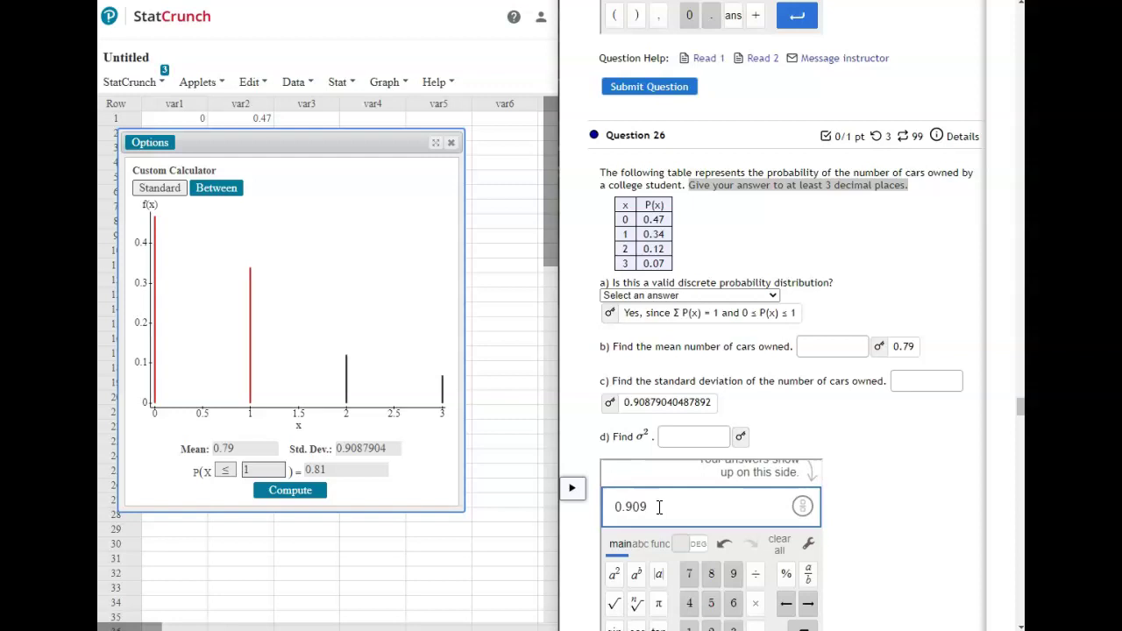
click(614, 574)
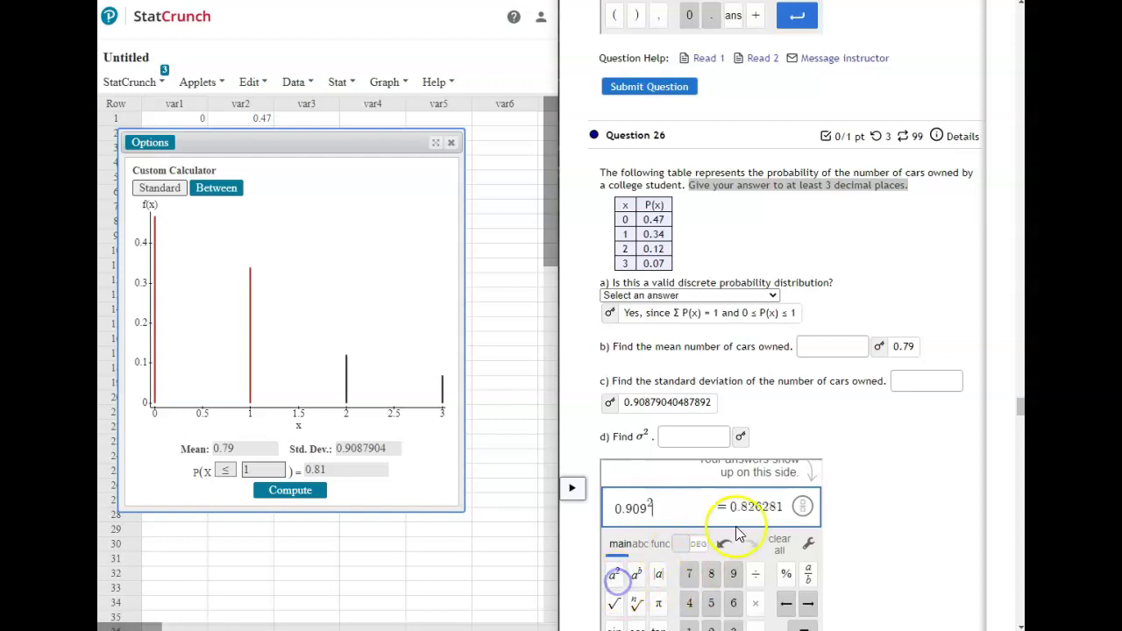
click(741, 437)
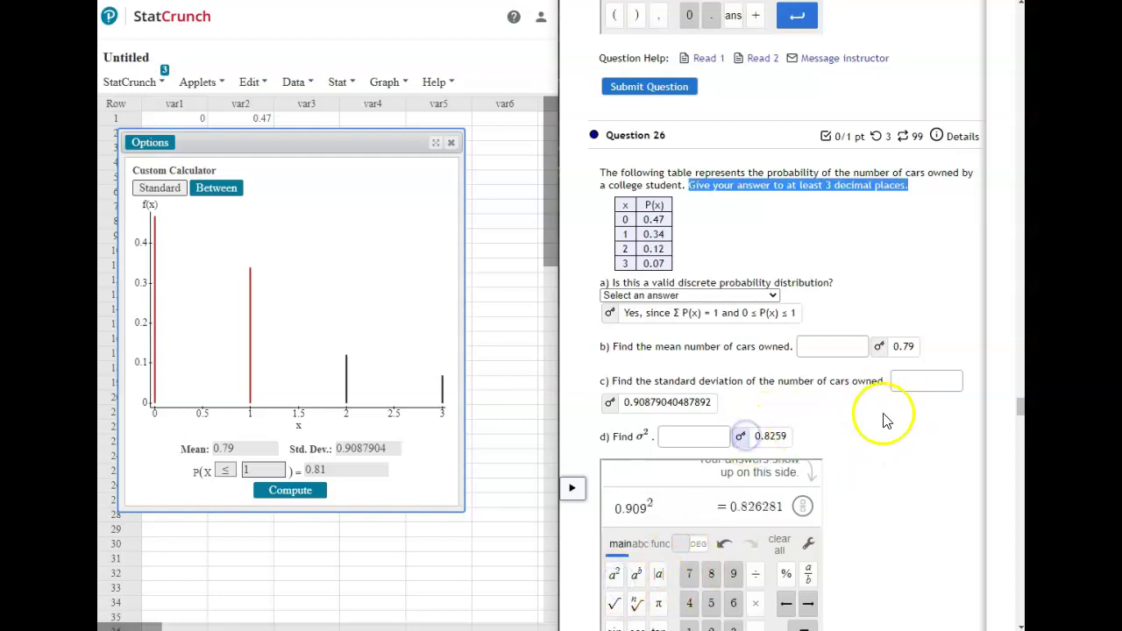
scroll(882, 450, down, 3)
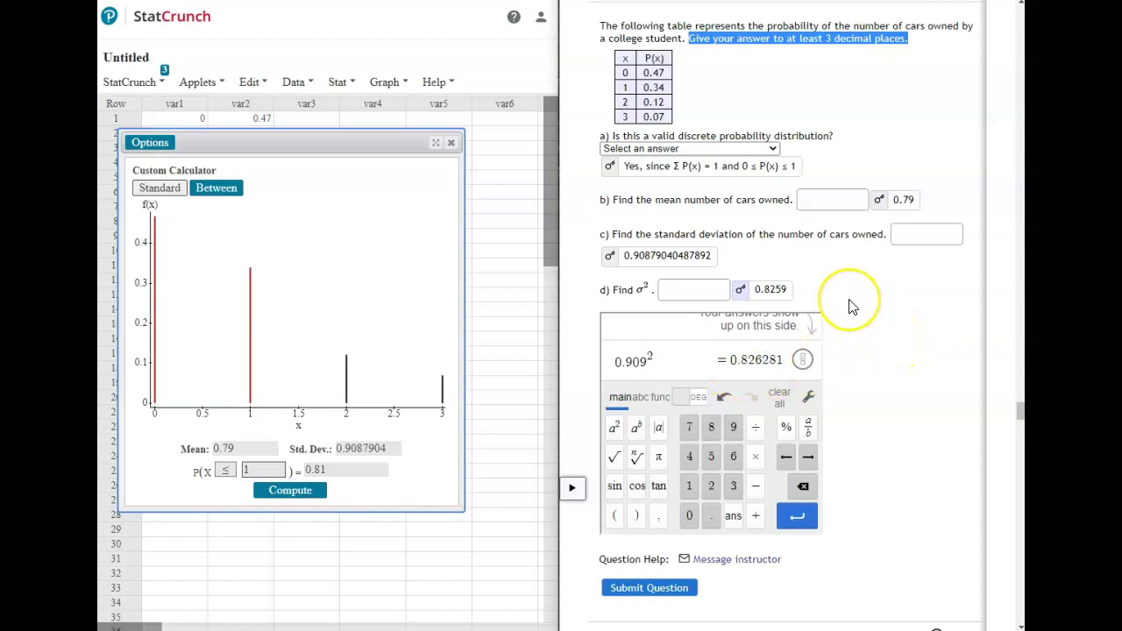
- Enter 163 in the second-row x box of Question 27's card-game table
scroll(852, 306, down, 1)
scroll(852, 306, down, 6)
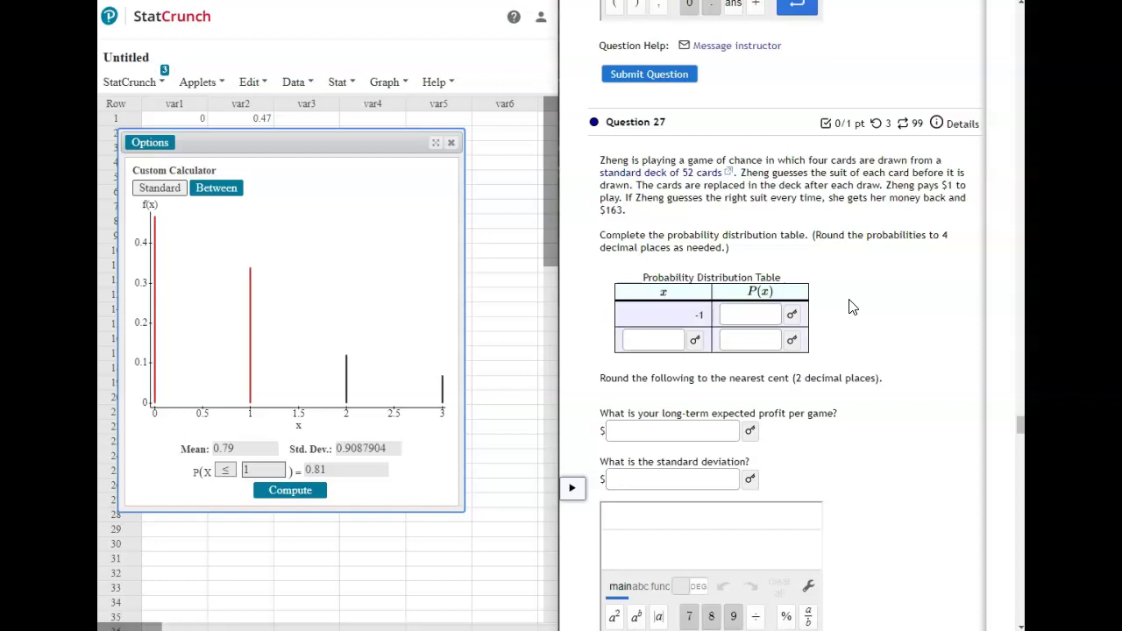
click(670, 341)
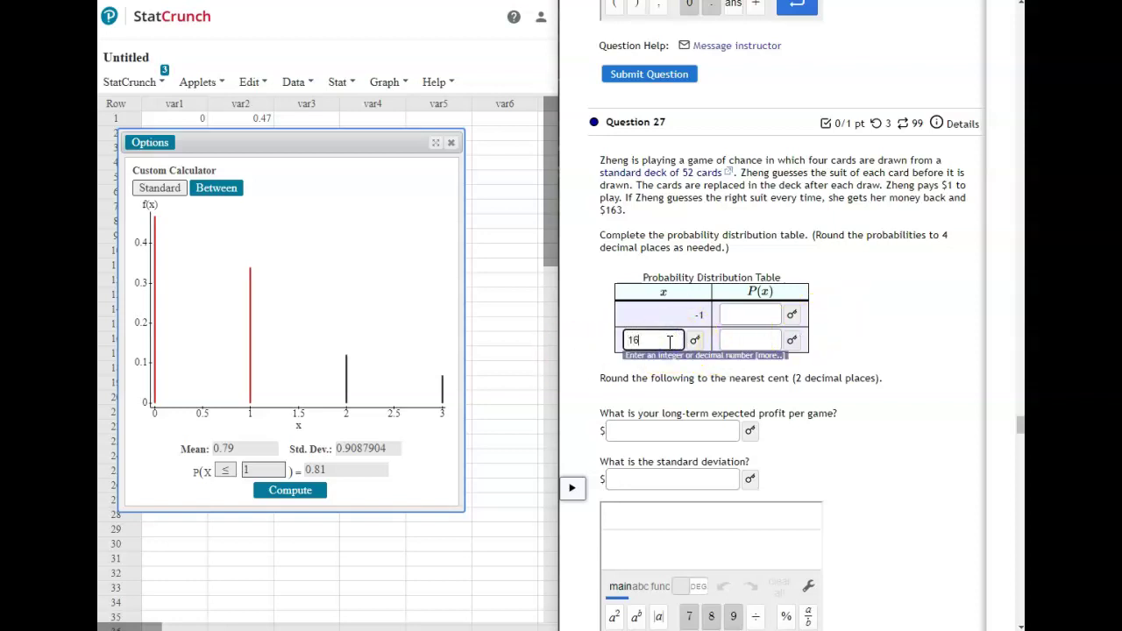
click(912, 332)
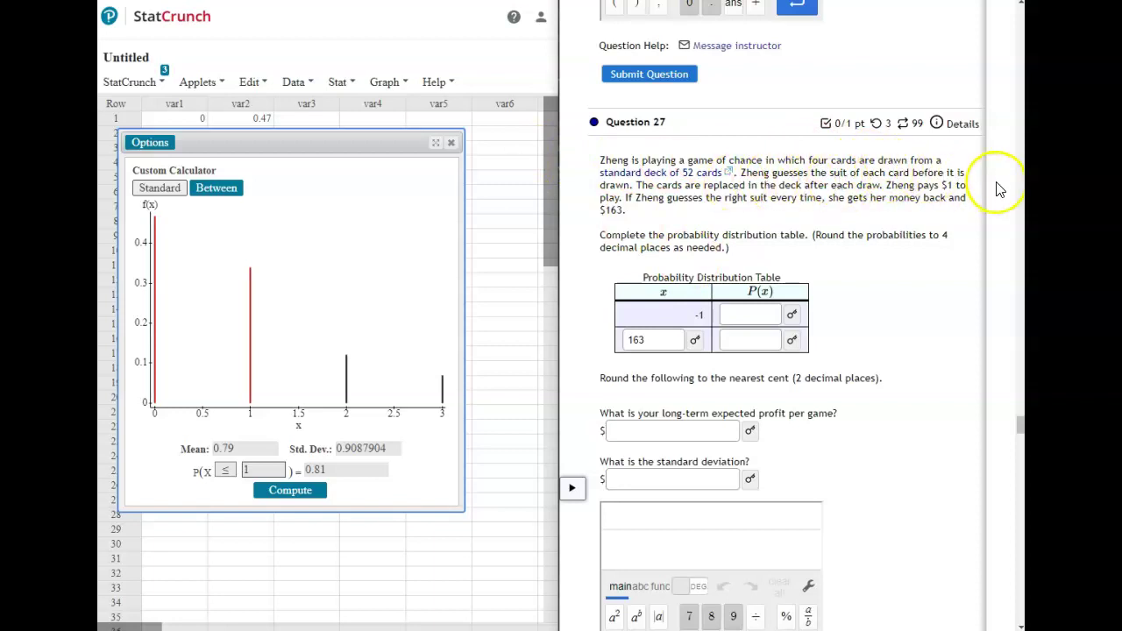
scroll(834, 465, down, 1)
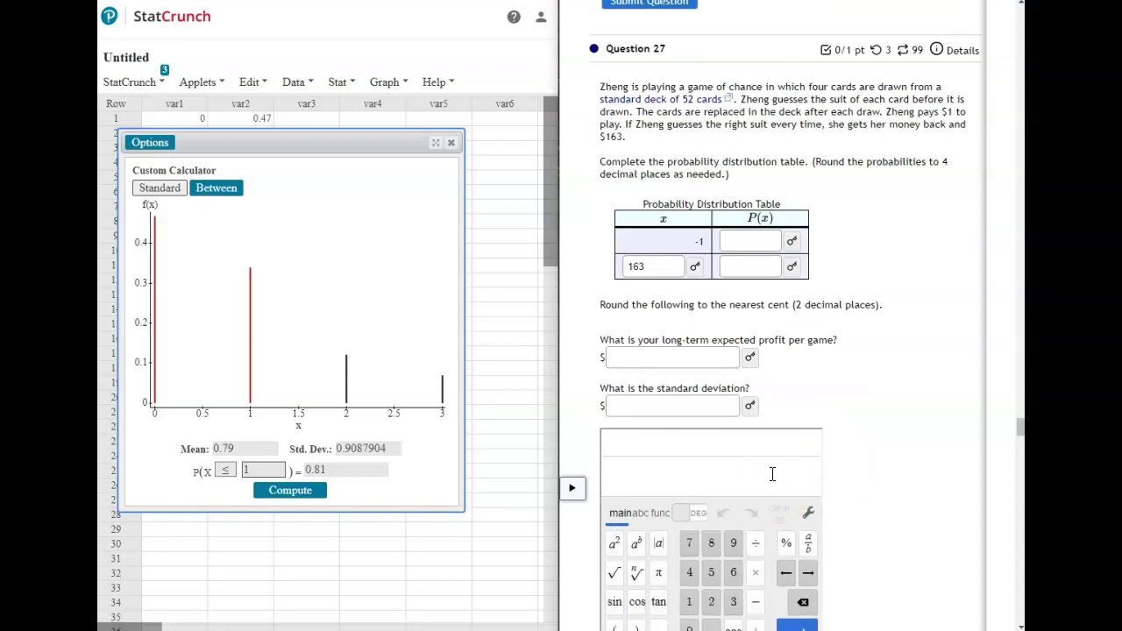
- Compute (13/52)^4 and insert the 0.0039 result as 163's probability
click(772, 474)
text(13/52)
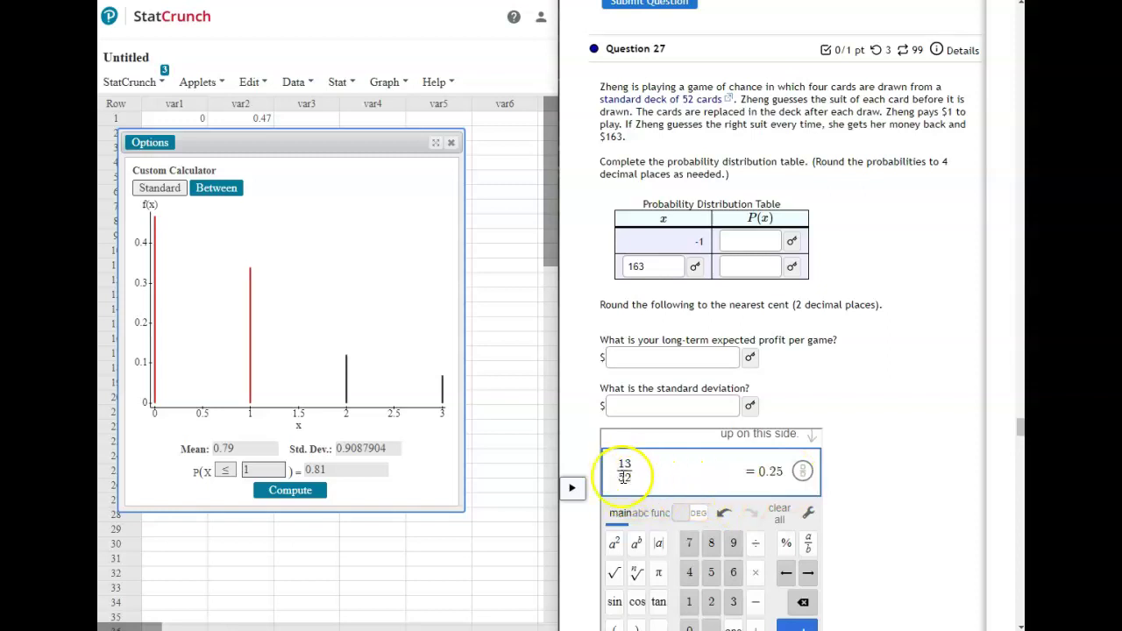
click(612, 469)
text(()
click(663, 466)
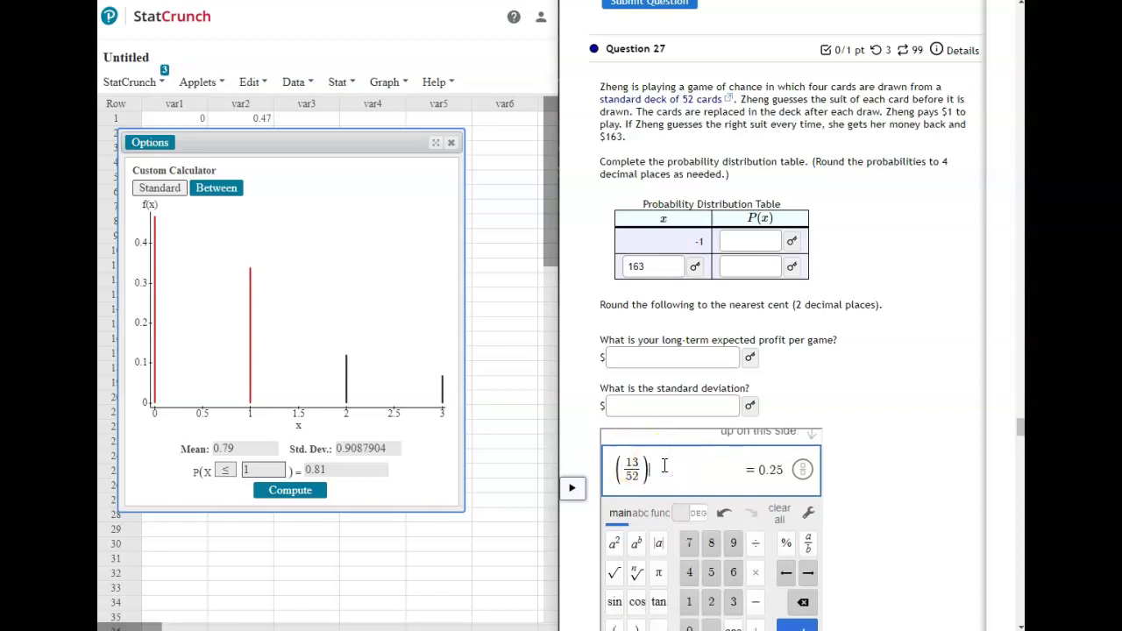
text(4)
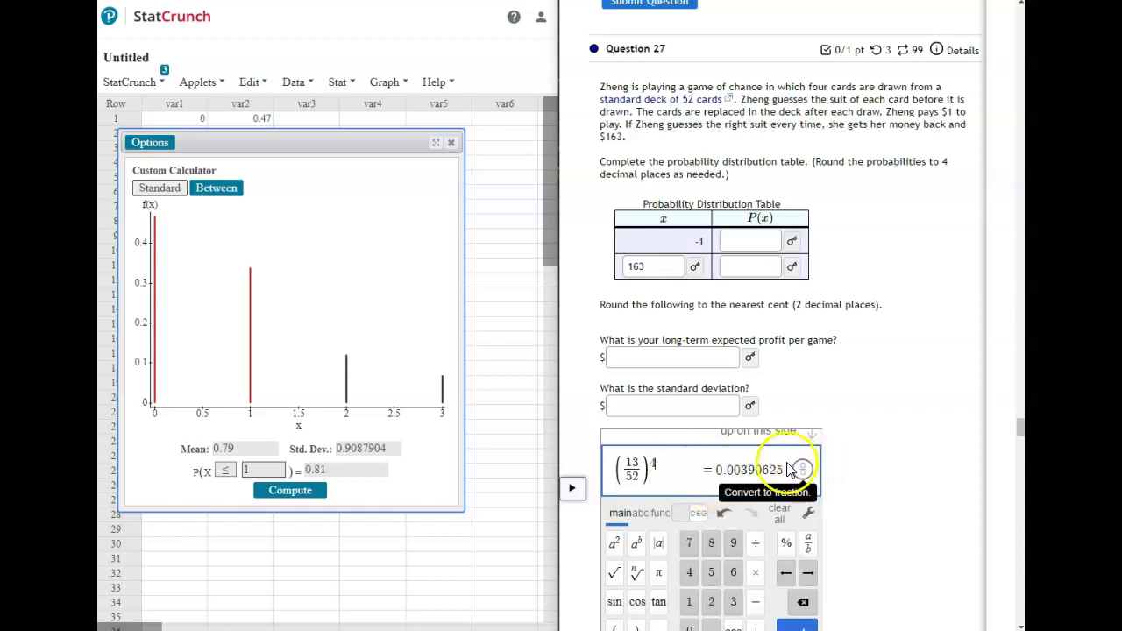
drag(802, 470, 795, 273)
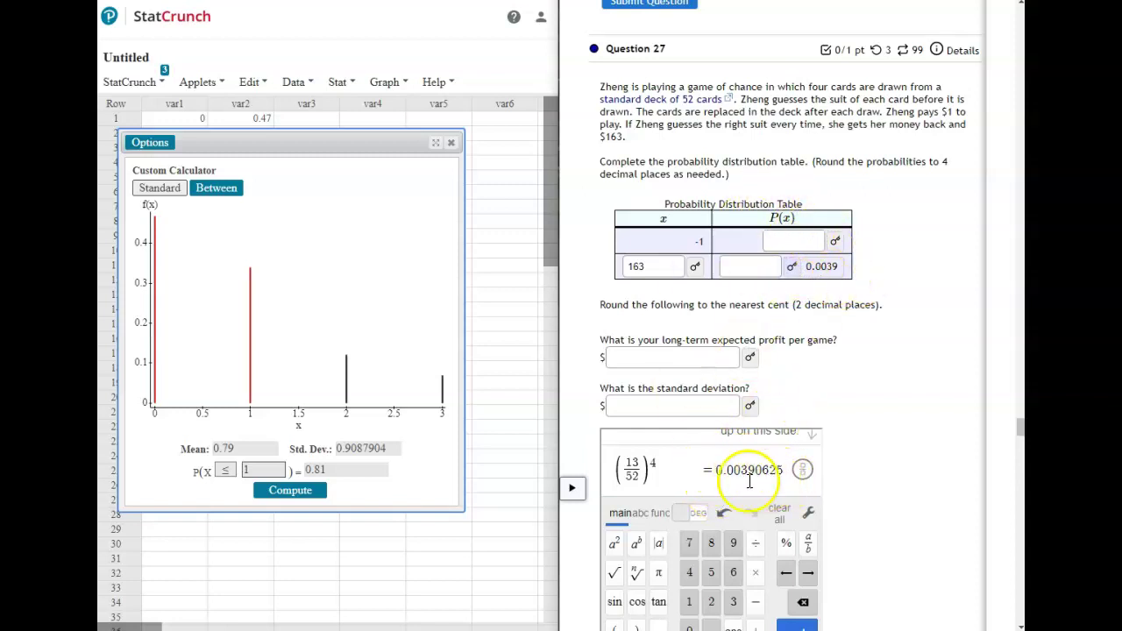
click(780, 470)
click(695, 466)
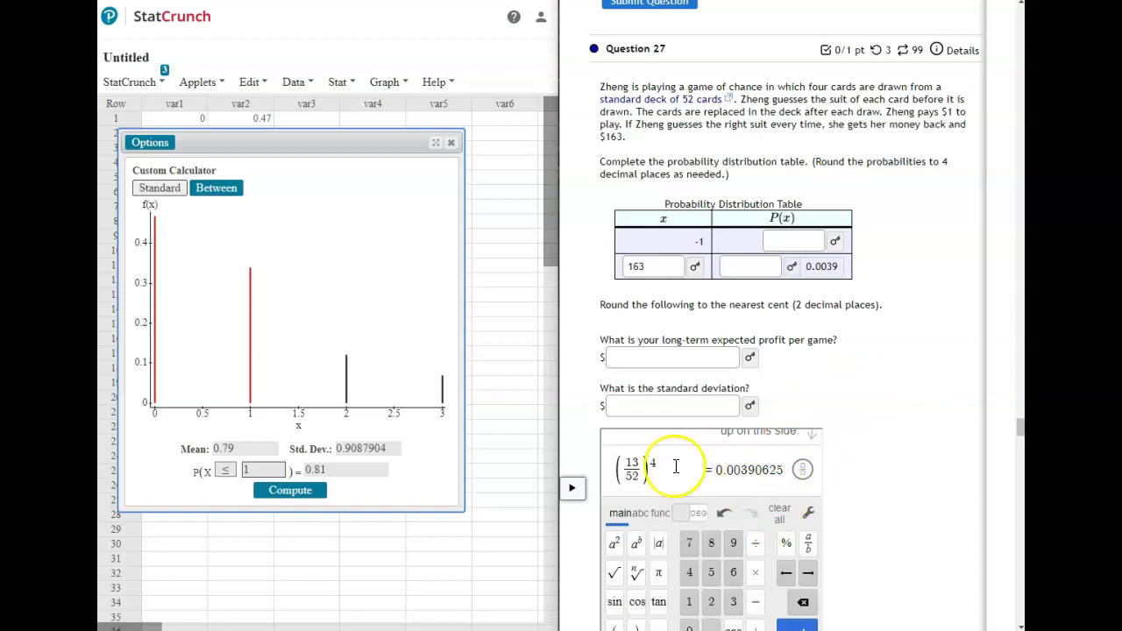
- Compute 1 − ans = 0.99609375 and insert 0.9961 as the -1 row's probability
click(679, 470)
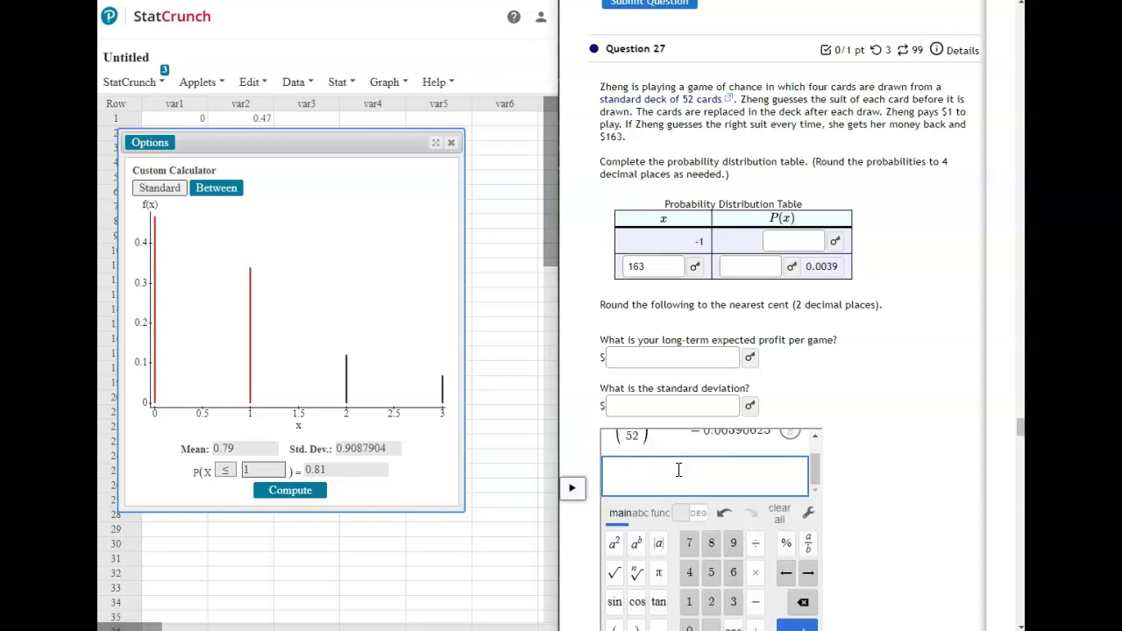
scroll(712, 482, down, 1)
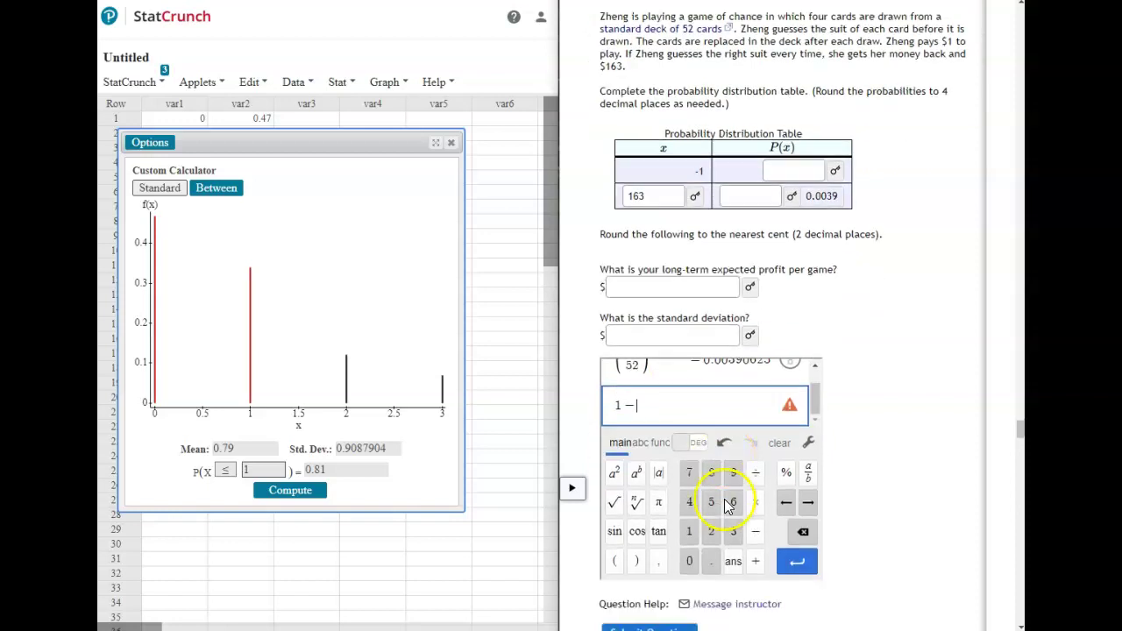
click(735, 565)
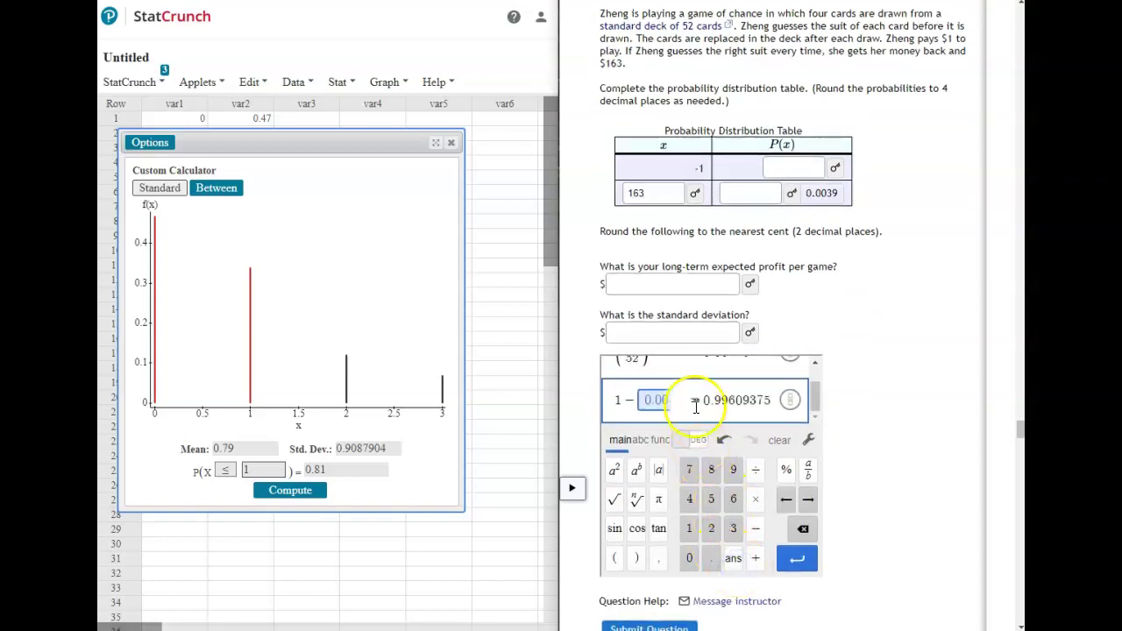
click(790, 400)
click(838, 167)
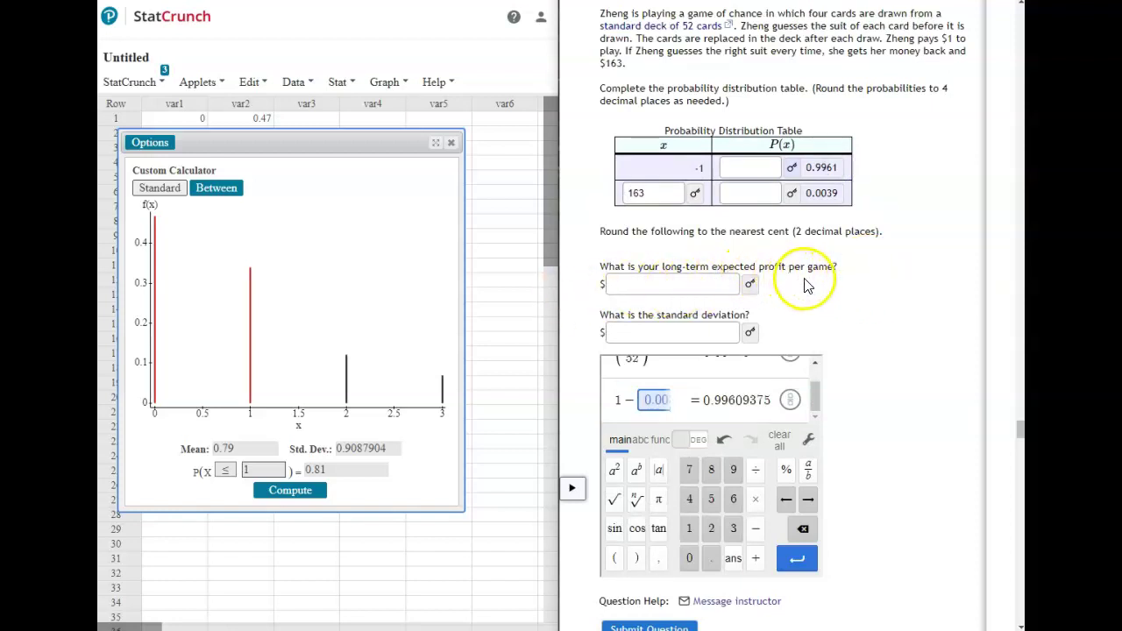
- Clear the old sheet data, then enter -1, 163 in var1 and 0.9961, 0.0039 in var2
click(451, 142)
drag(193, 118, 250, 170)
key(Delete)
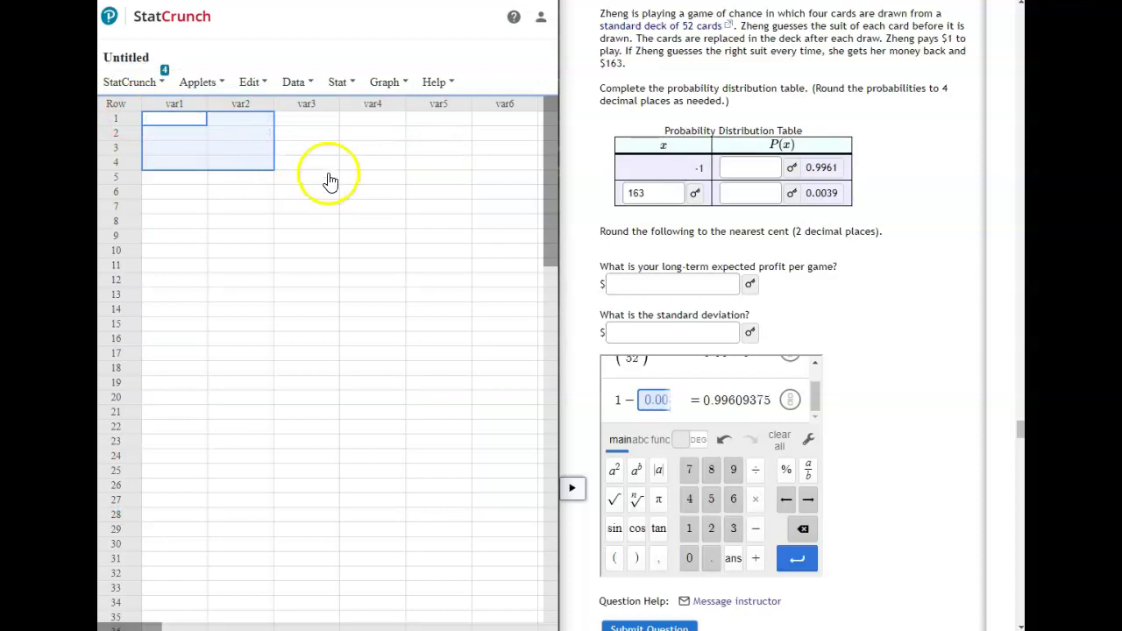
click(182, 117)
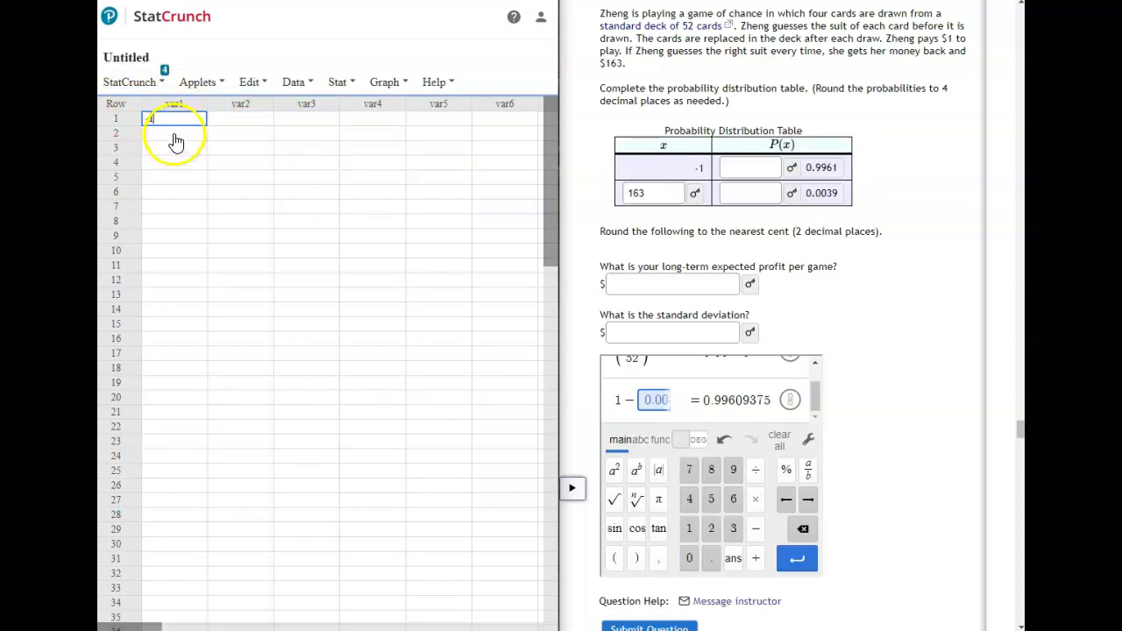
click(175, 133)
text(163)
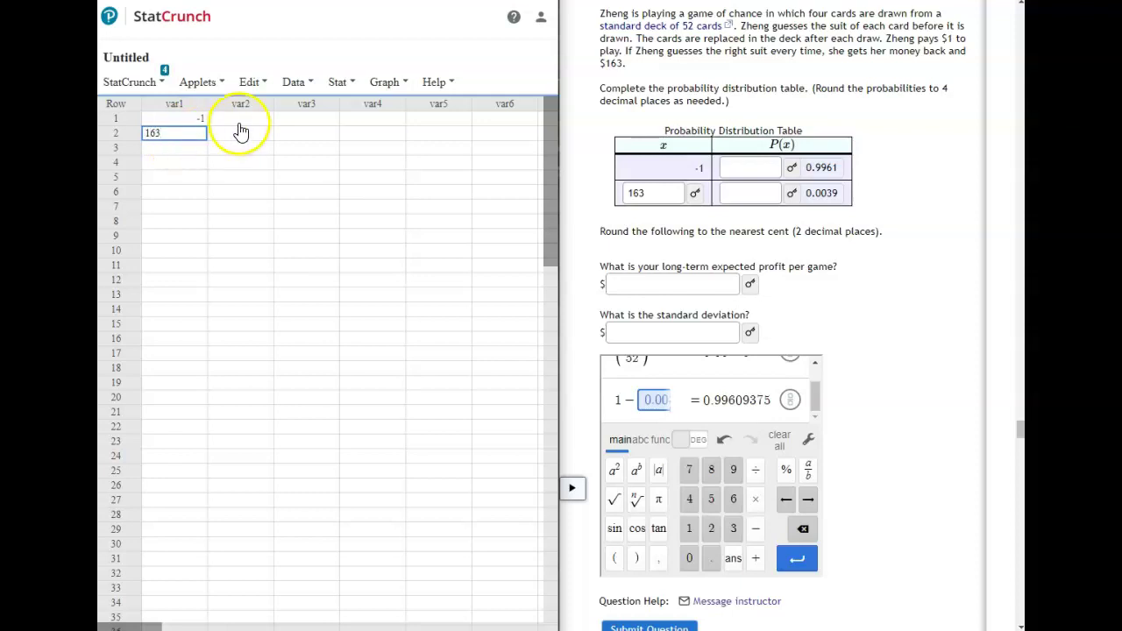
click(241, 120)
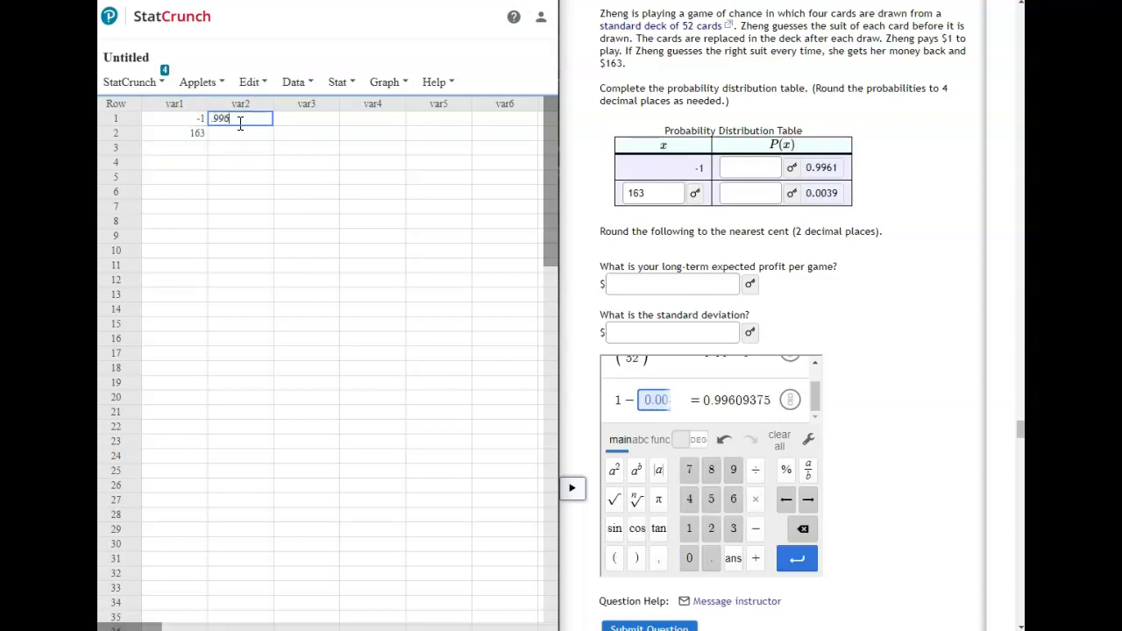
click(251, 132)
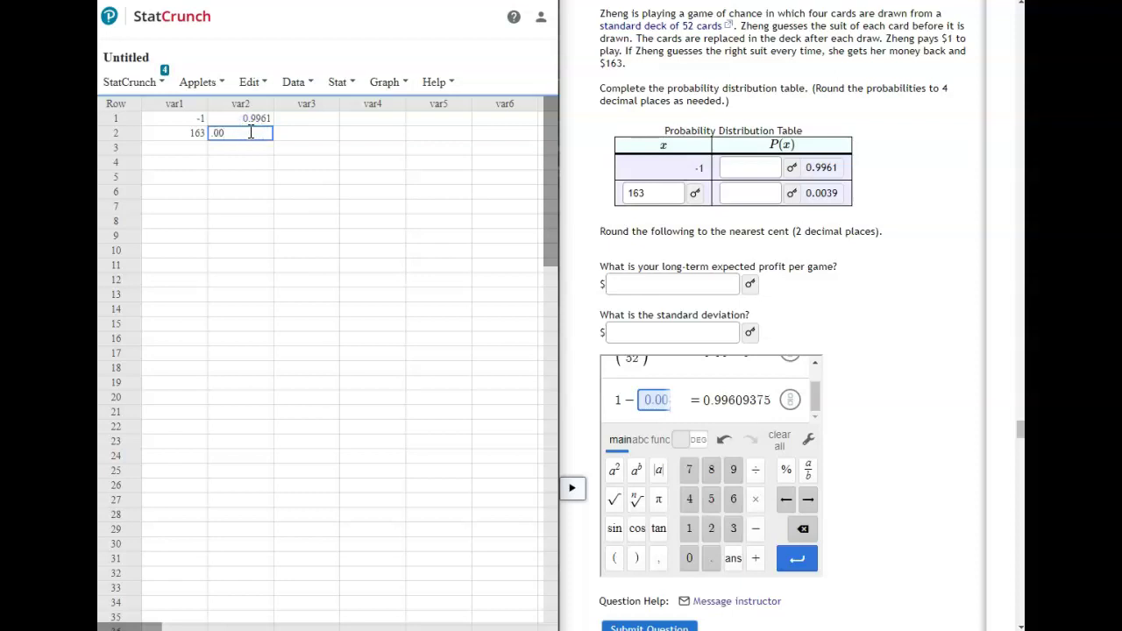
text(.0039)
click(314, 160)
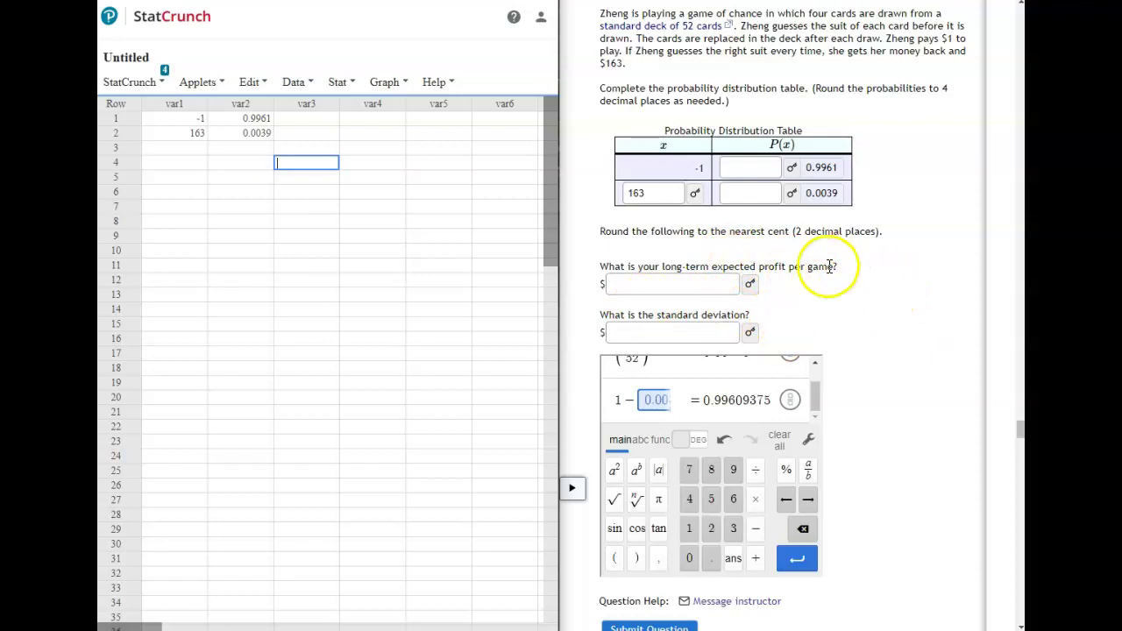
- Clear the card-game values from var1 and var2 and begin typing 47000 in var1 row 1
scroll(859, 303, down, 5)
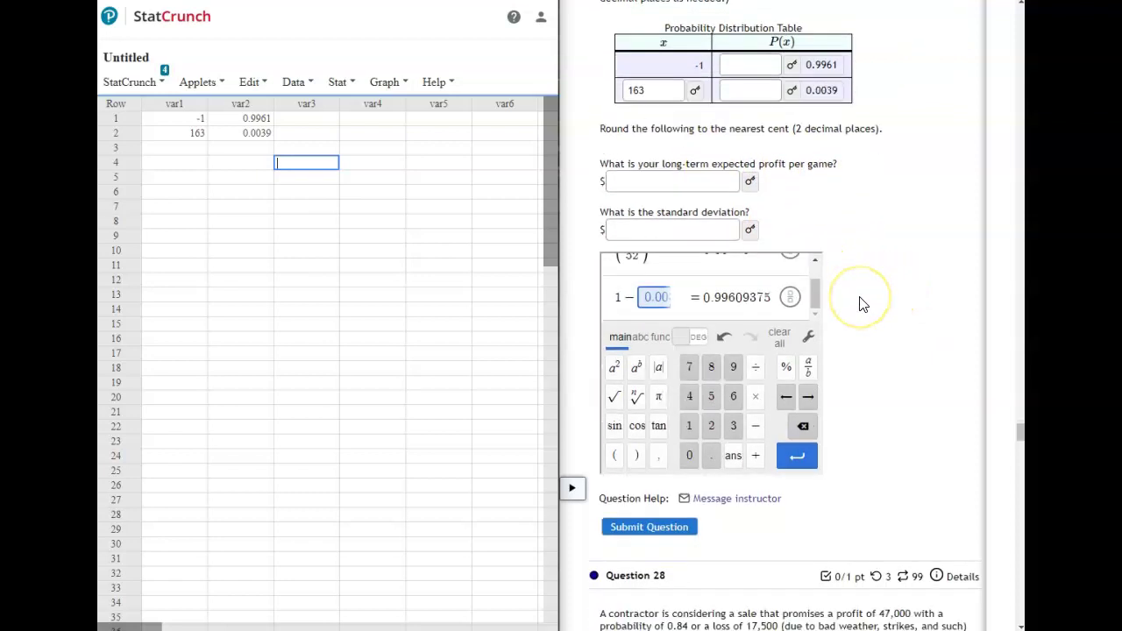
scroll(859, 303, down, 2)
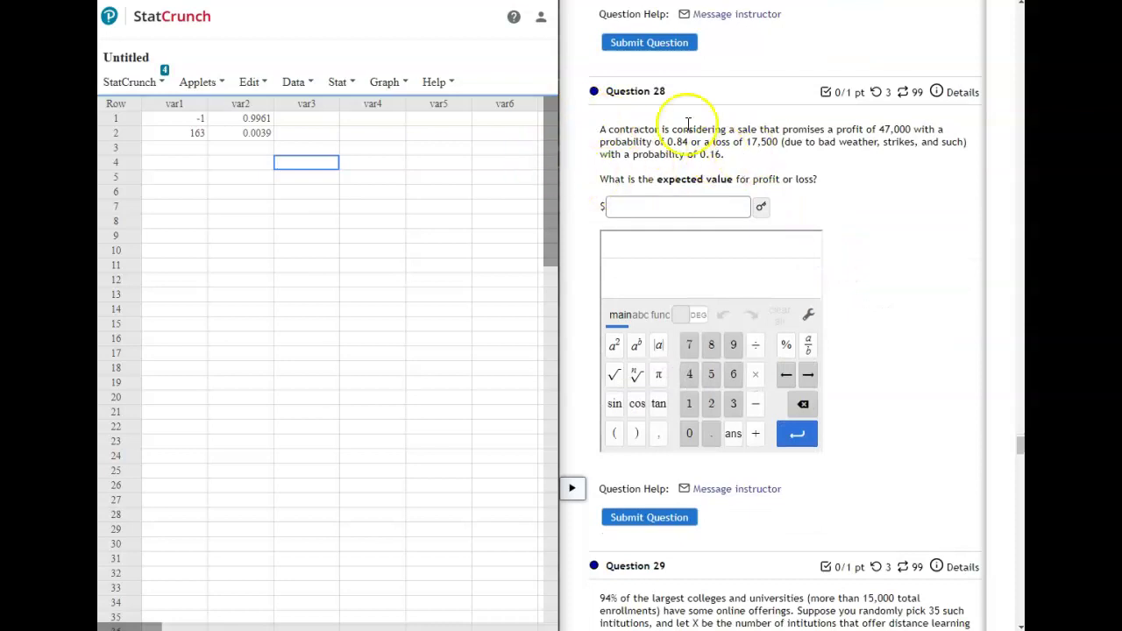
scroll(761, 158, up, 7)
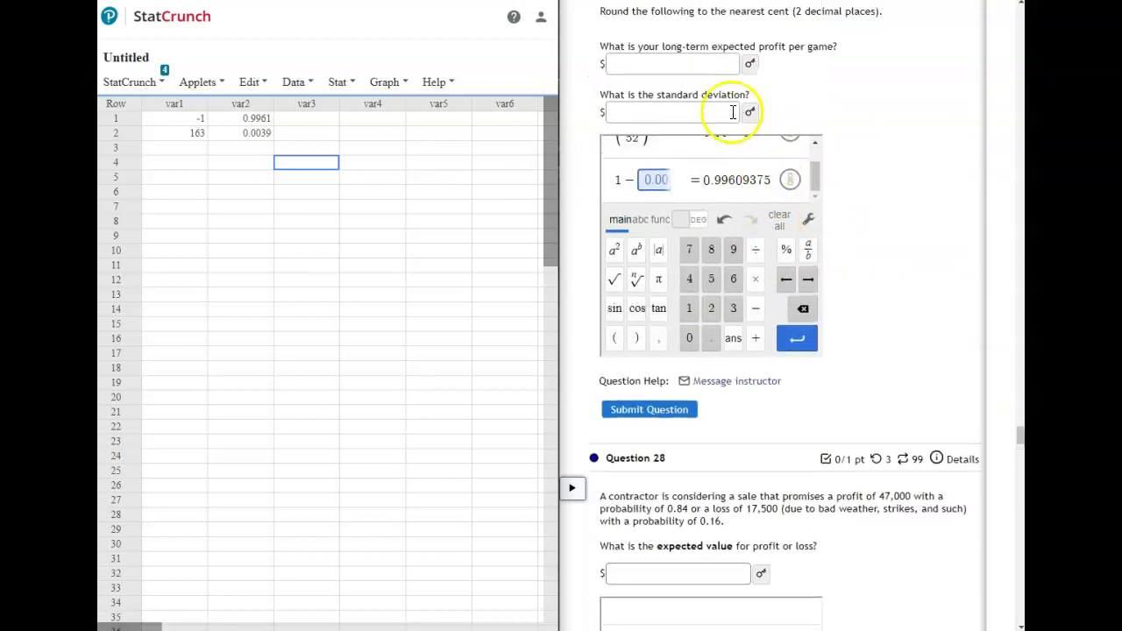
scroll(719, 88, down, 3)
scroll(719, 88, down, 4)
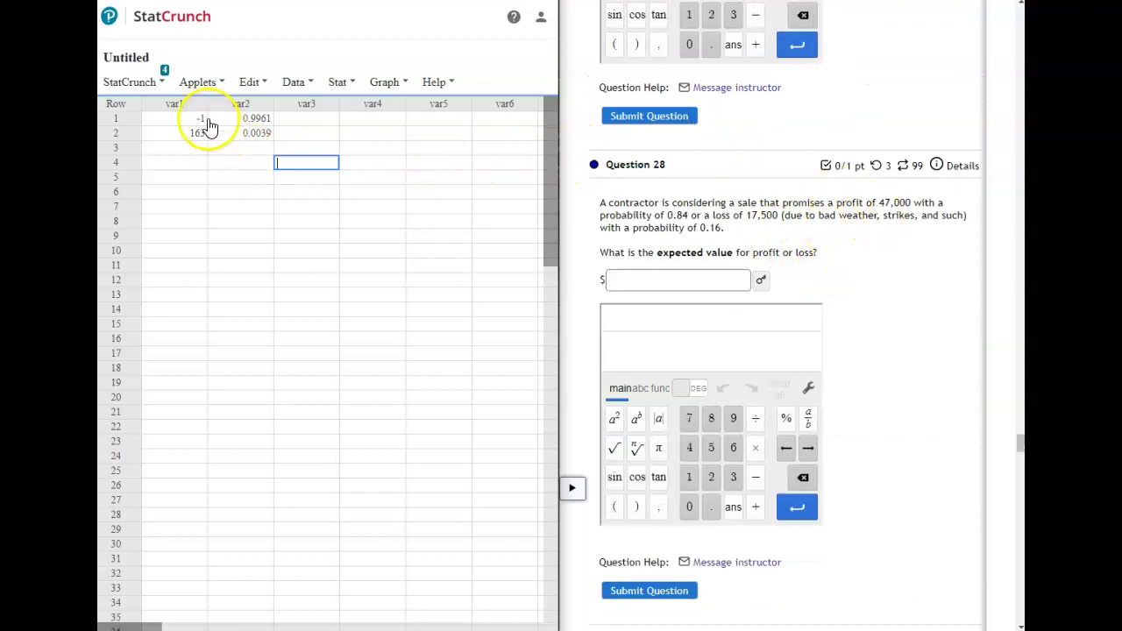
drag(194, 122, 237, 137)
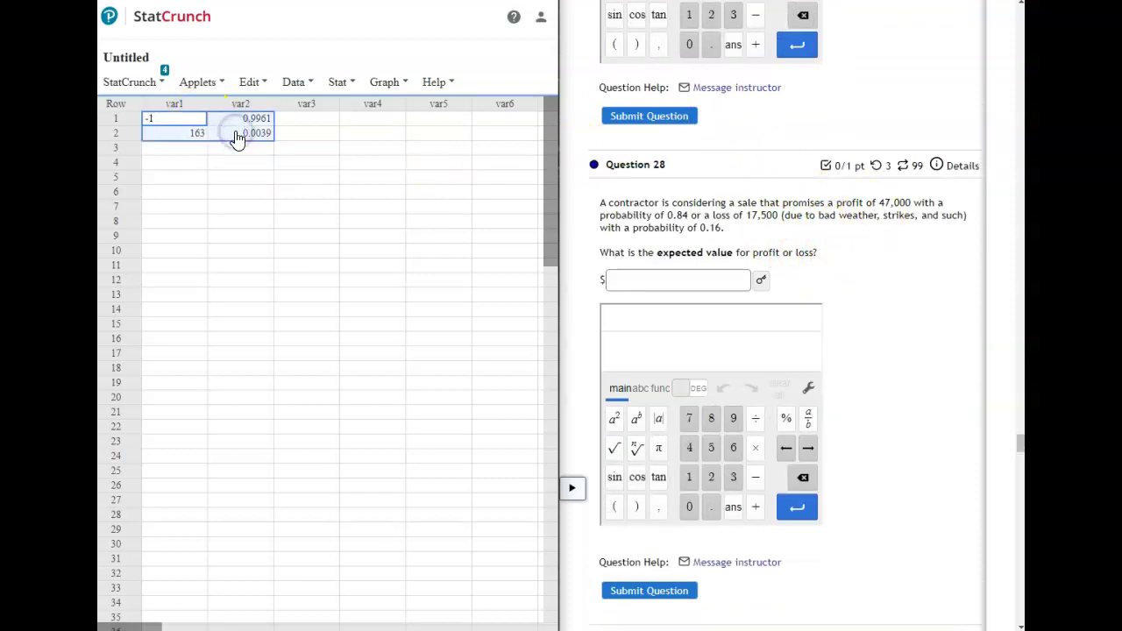
key(Delete)
click(193, 119)
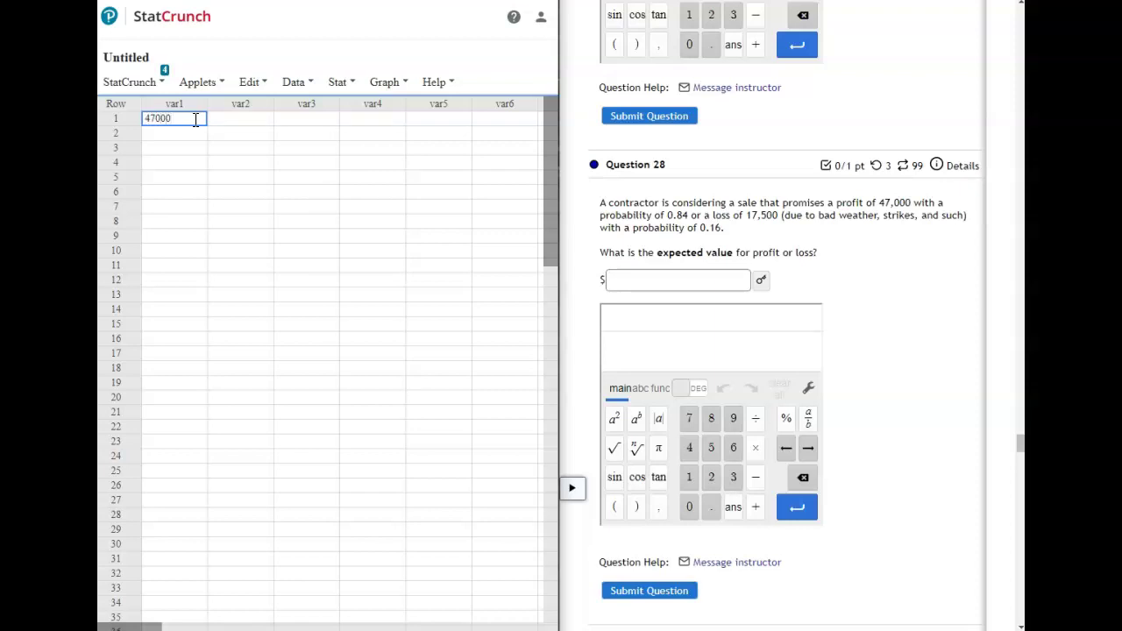
- Give 47000 probability 0.84, then add -17500 with probability 0.16 in the second row
click(227, 122)
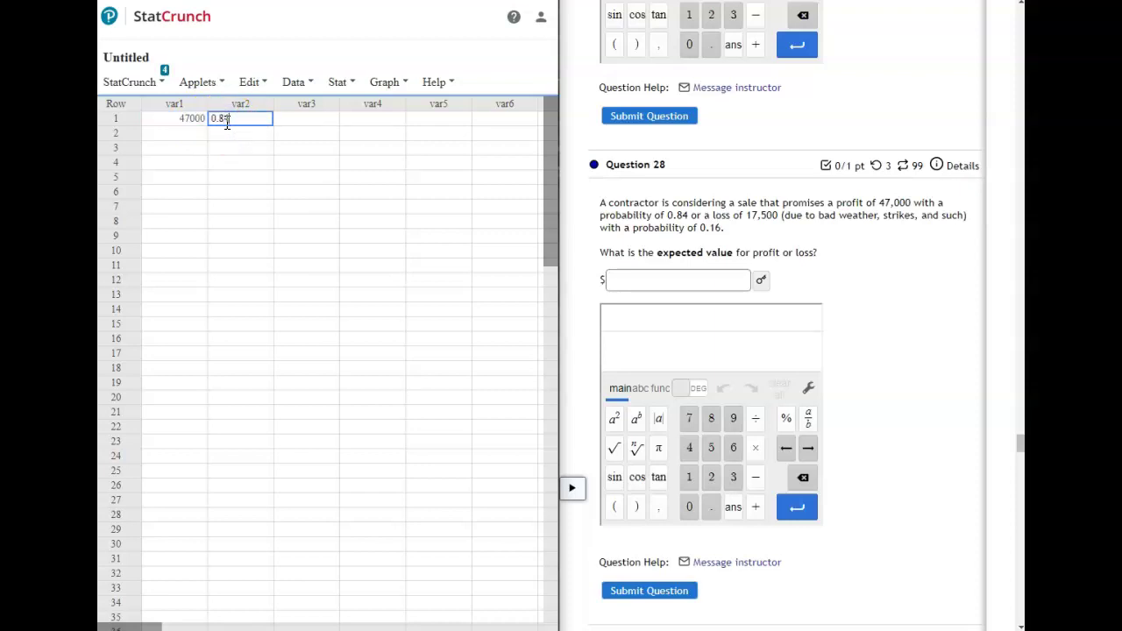
text(0.84)
click(196, 133)
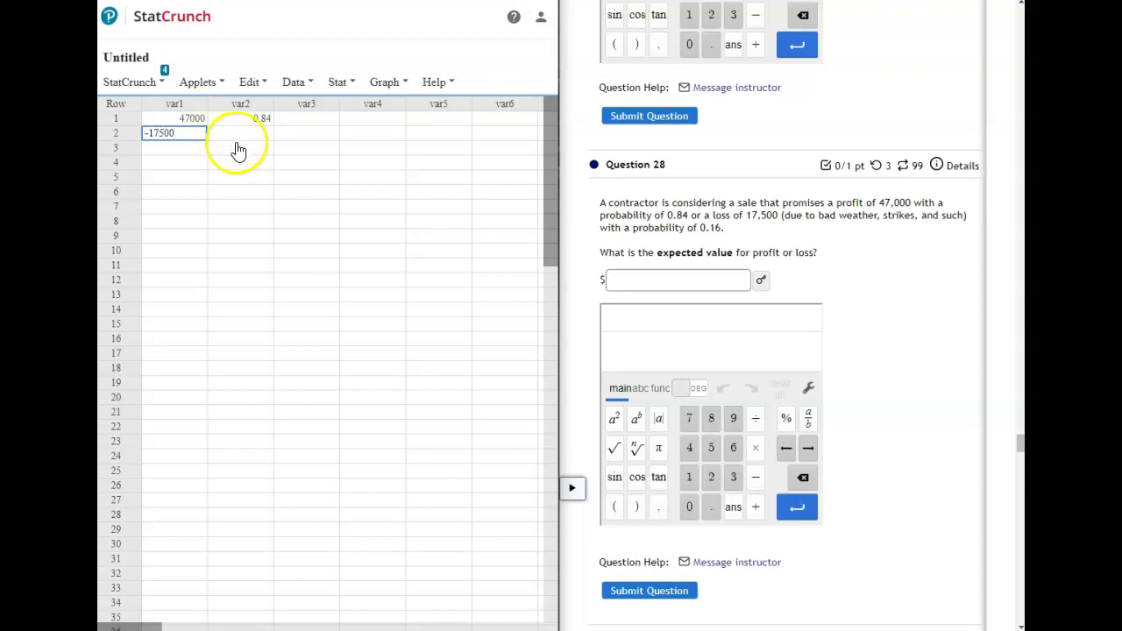
click(237, 134)
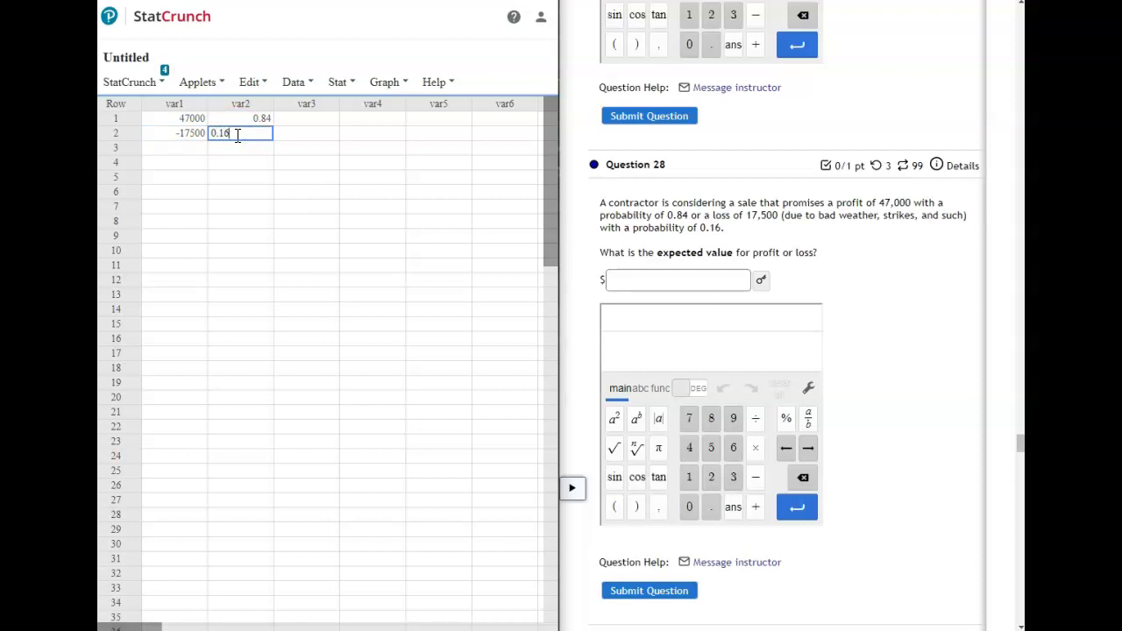
text(0.16)
click(248, 147)
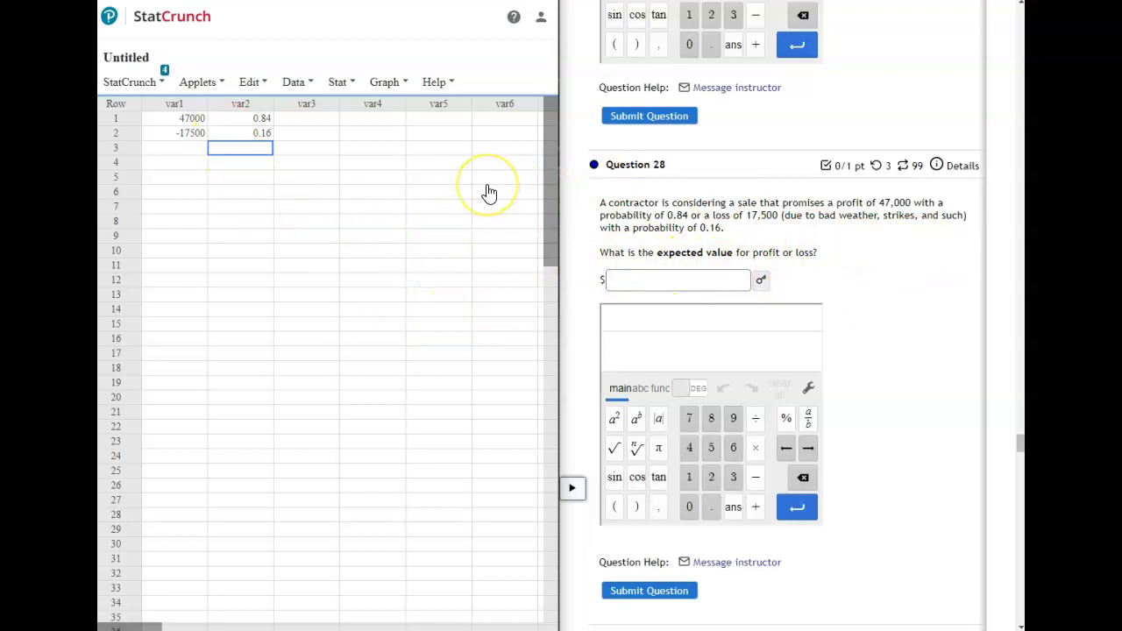
- Scroll down to Question 29 about 94% of large colleges offering online courses
scroll(788, 177, down, 5)
scroll(790, 184, down, 1)
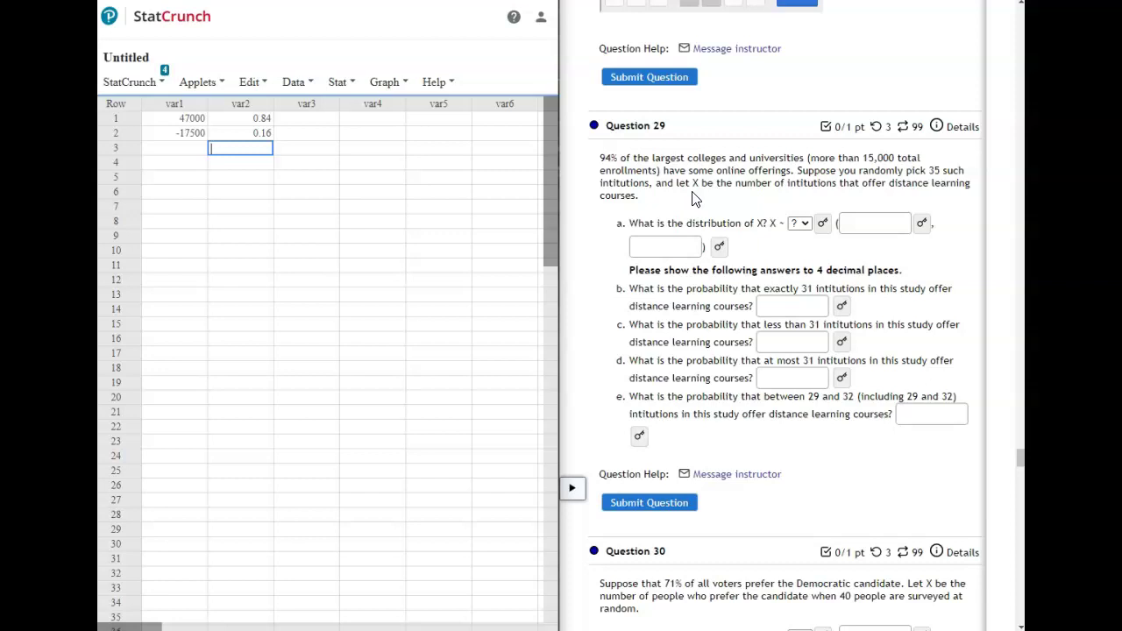
- Set part a's distribution to B with parameters 35 and 0.94
click(803, 224)
click(797, 251)
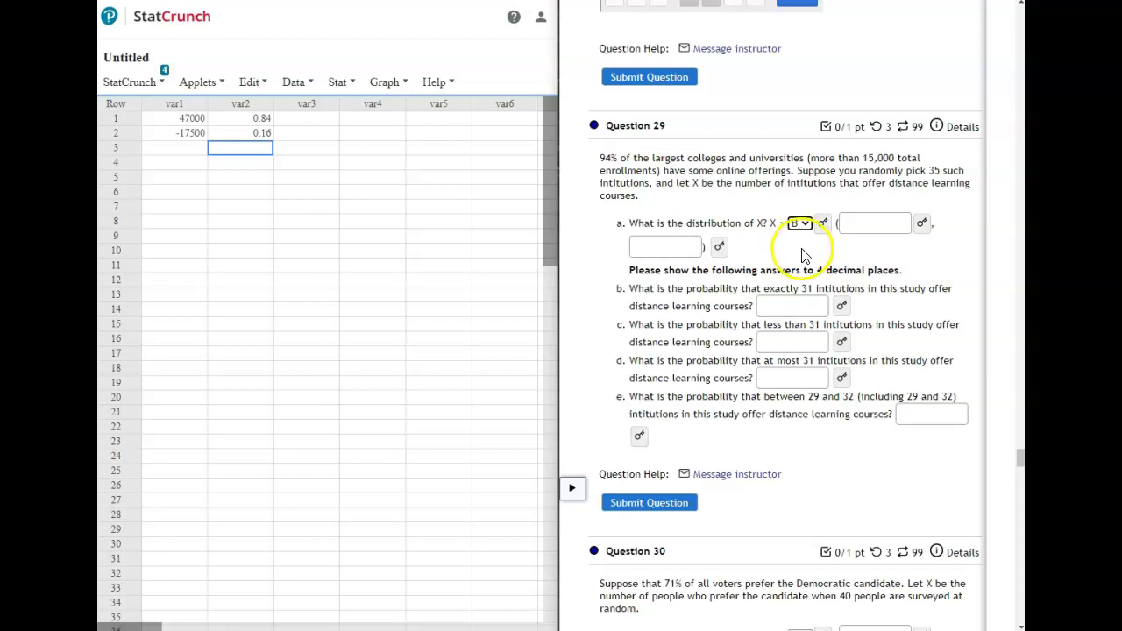
click(870, 224)
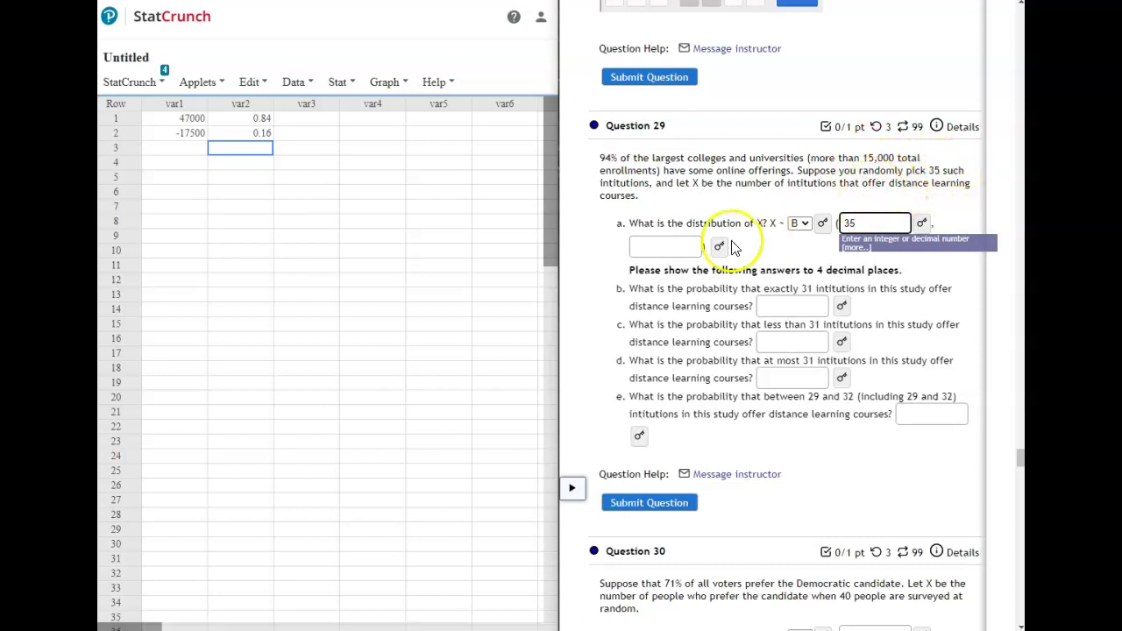
click(646, 249)
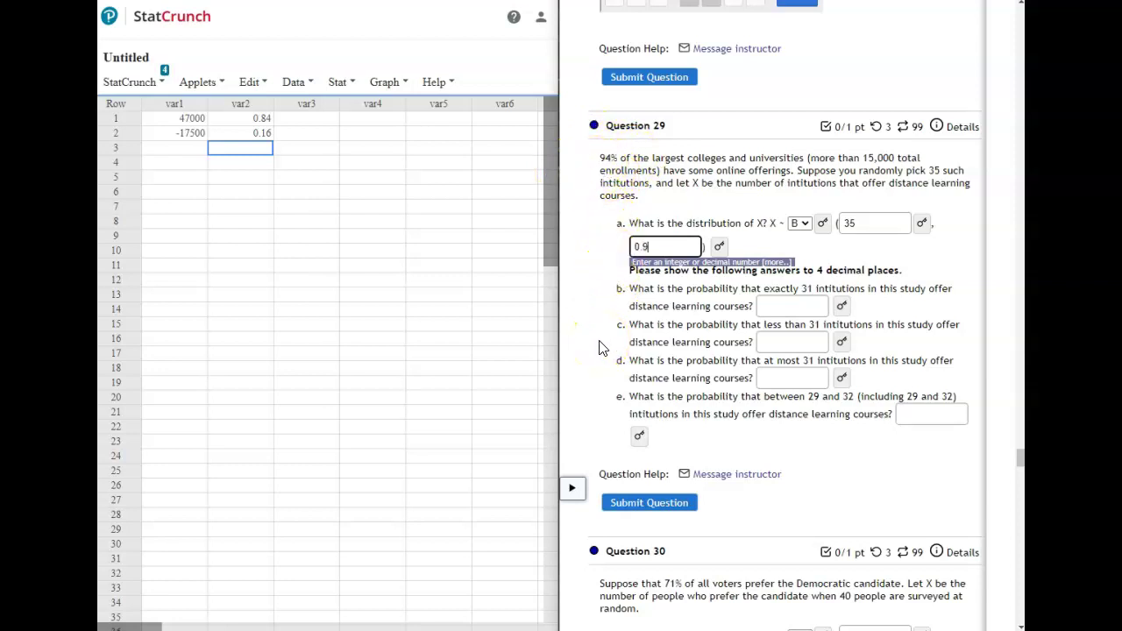
click(847, 256)
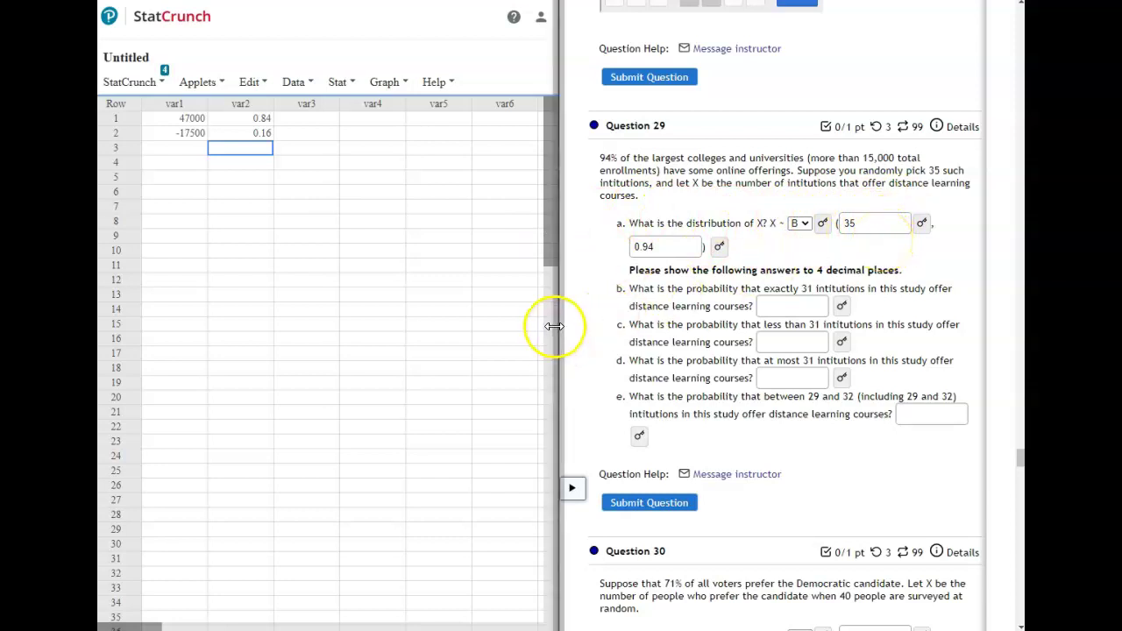
- Widen the question page, clear Question 28's data from the sheet, and open Stat > Calculators
drag(556, 325, 512, 308)
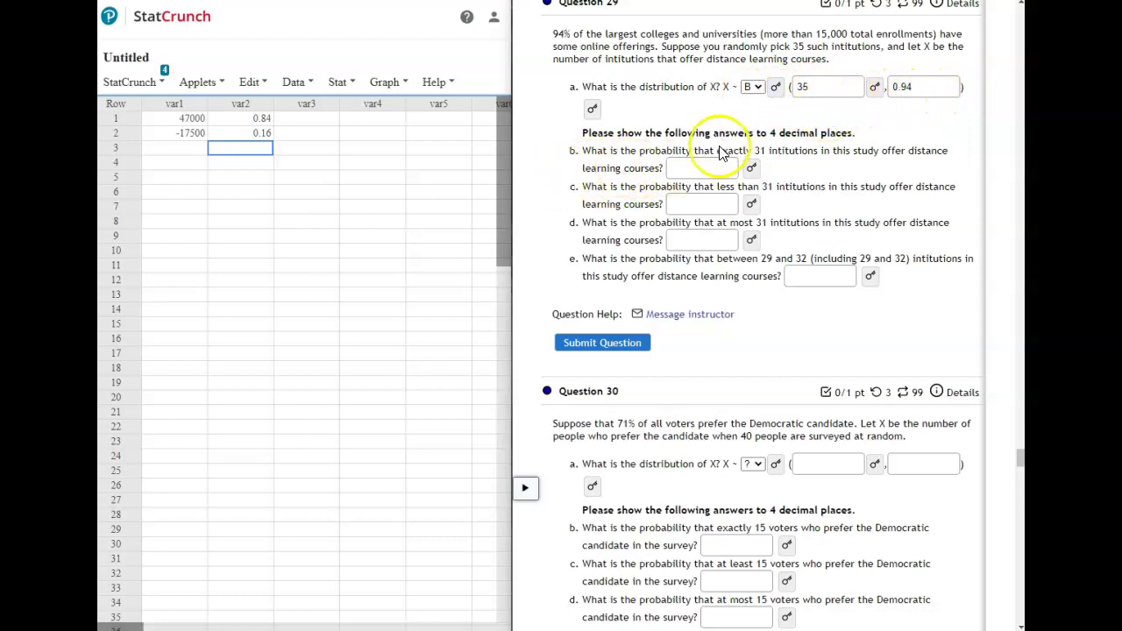
click(129, 82)
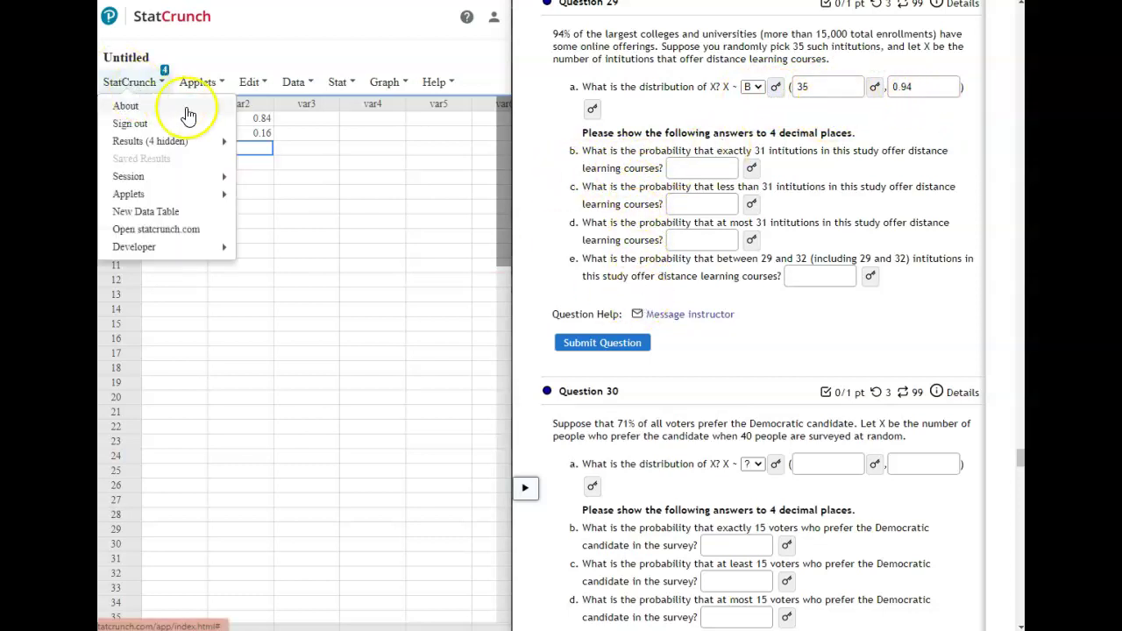
click(294, 170)
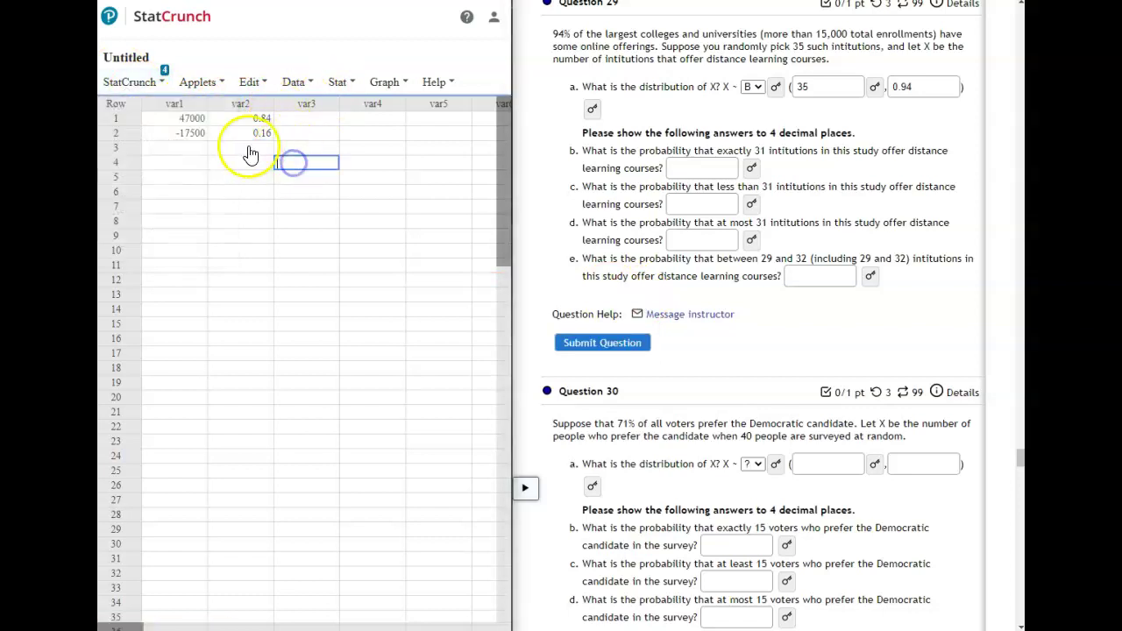
drag(195, 120, 237, 136)
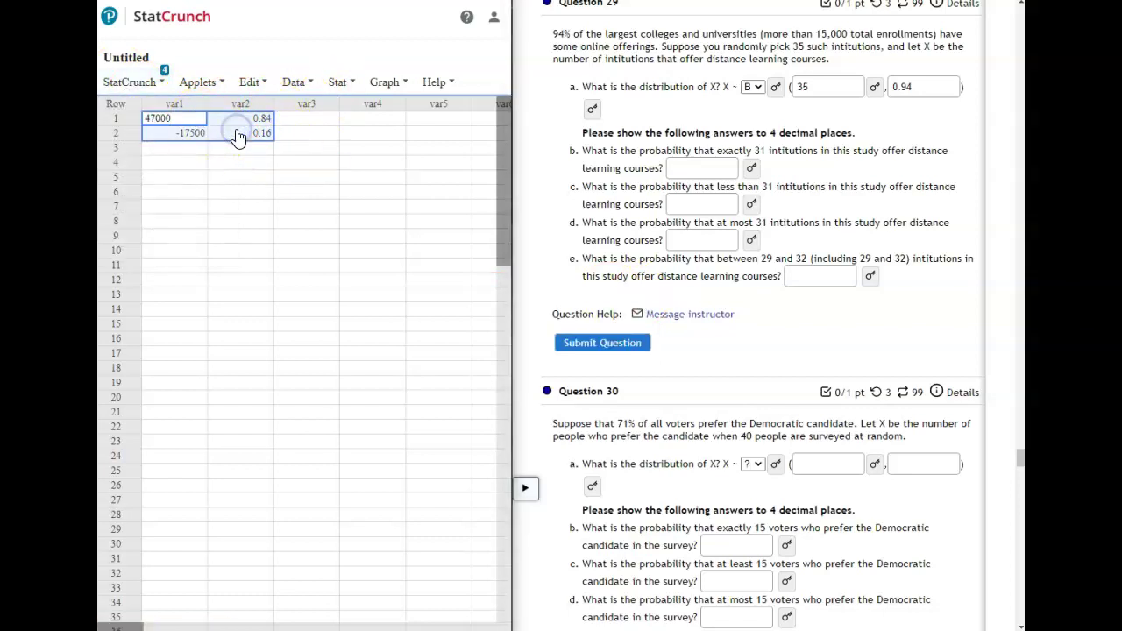
key(Delete)
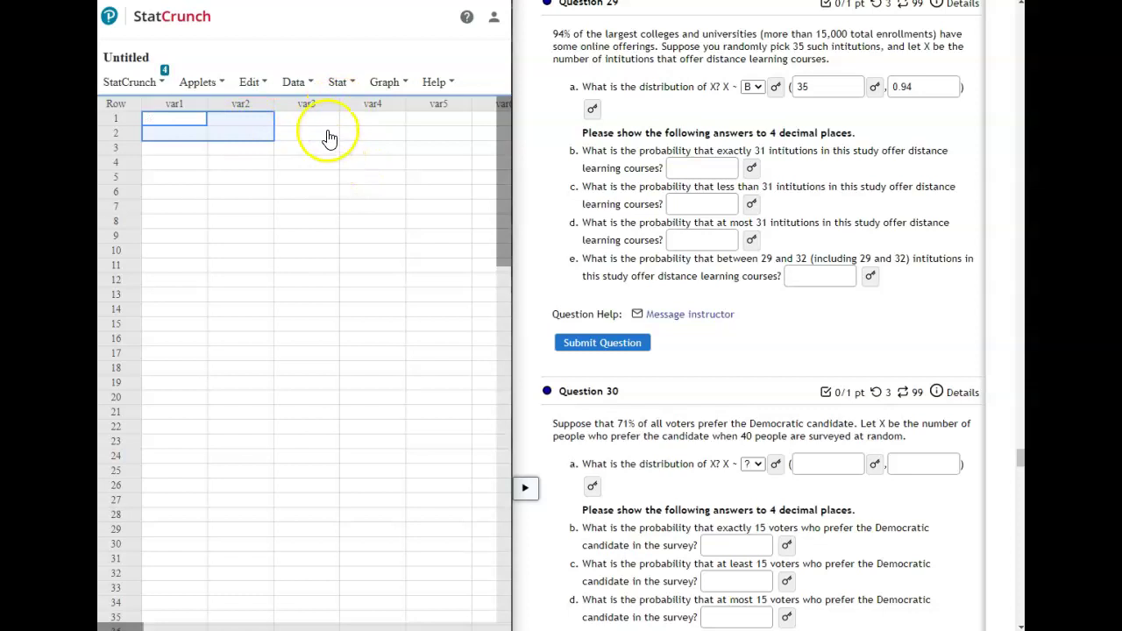
click(339, 82)
mouse_move(355, 112)
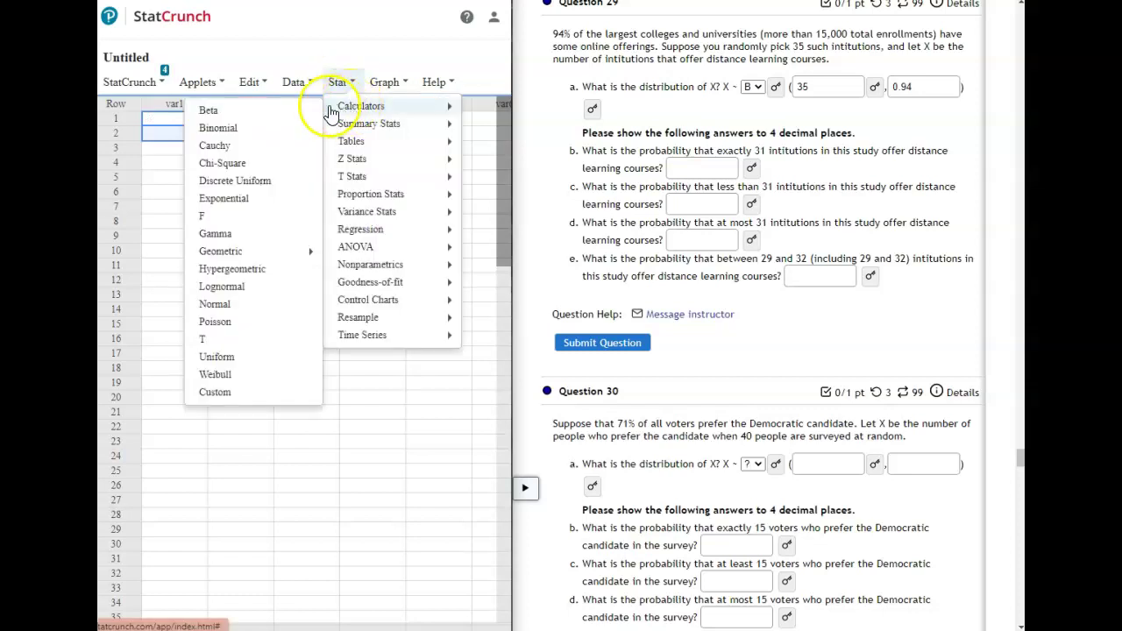
- In the Binomial calculator with n 35 and p 0.94, compute P(X = 31) = 0.09967084
click(220, 129)
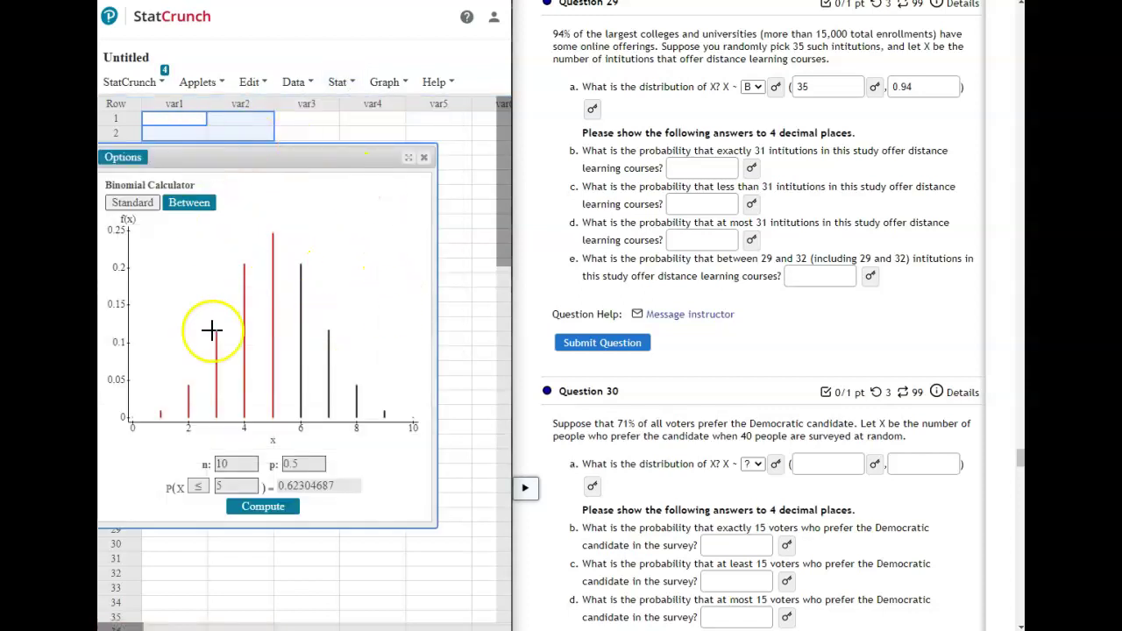
click(233, 465)
key(BackSpace)
key(BackSpace)
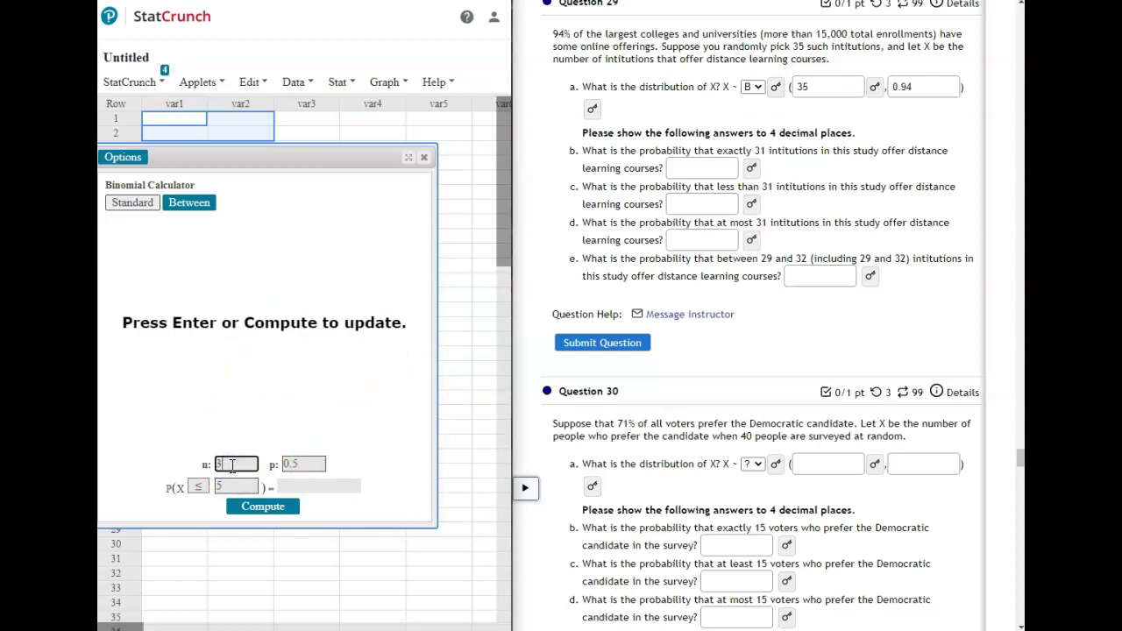
text(35)
click(302, 465)
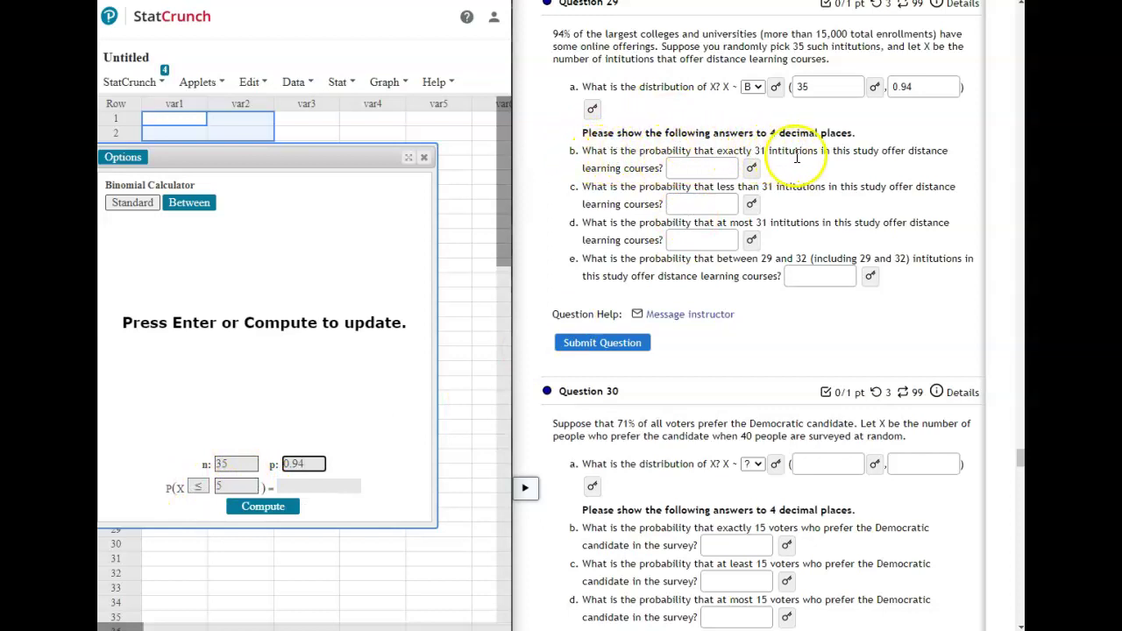
click(198, 488)
click(198, 558)
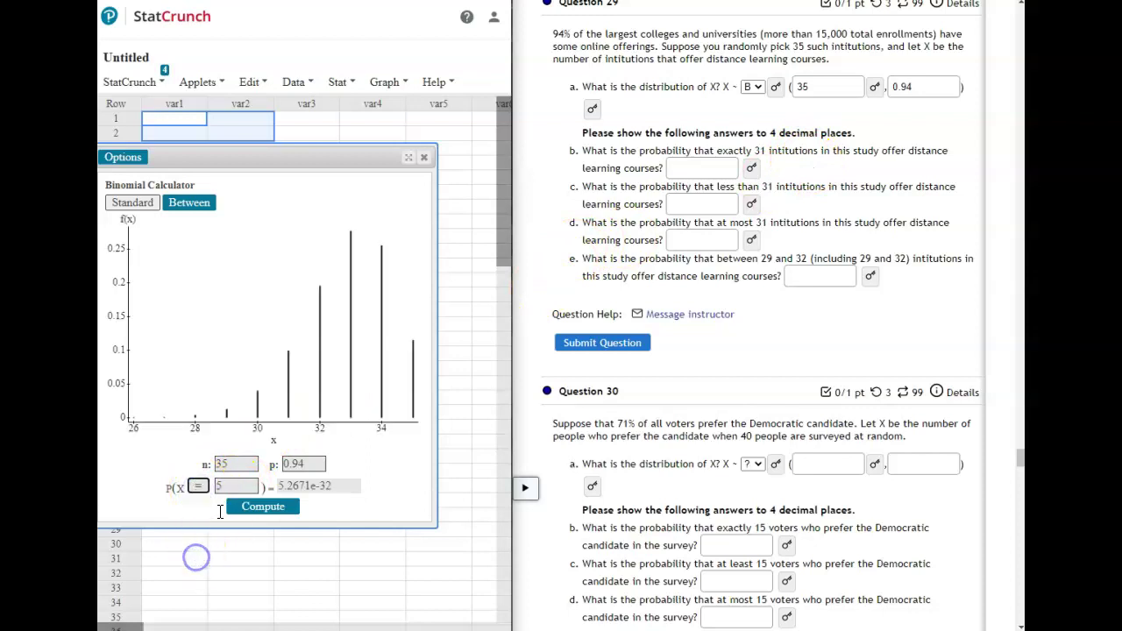
click(226, 488)
key(BackSpace)
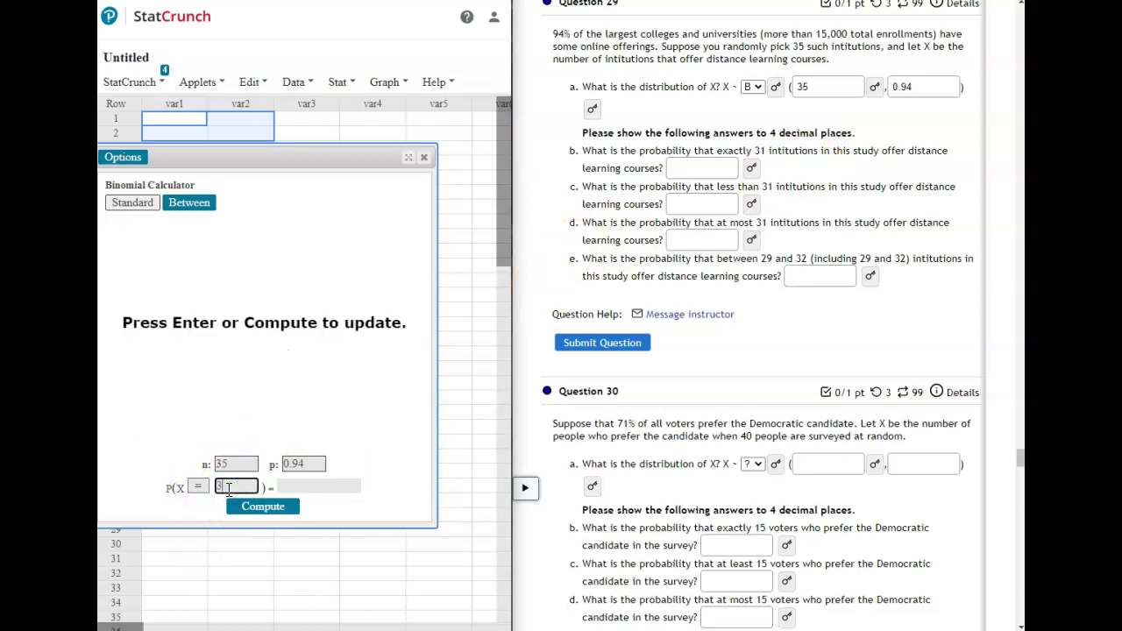
text(31)
click(251, 508)
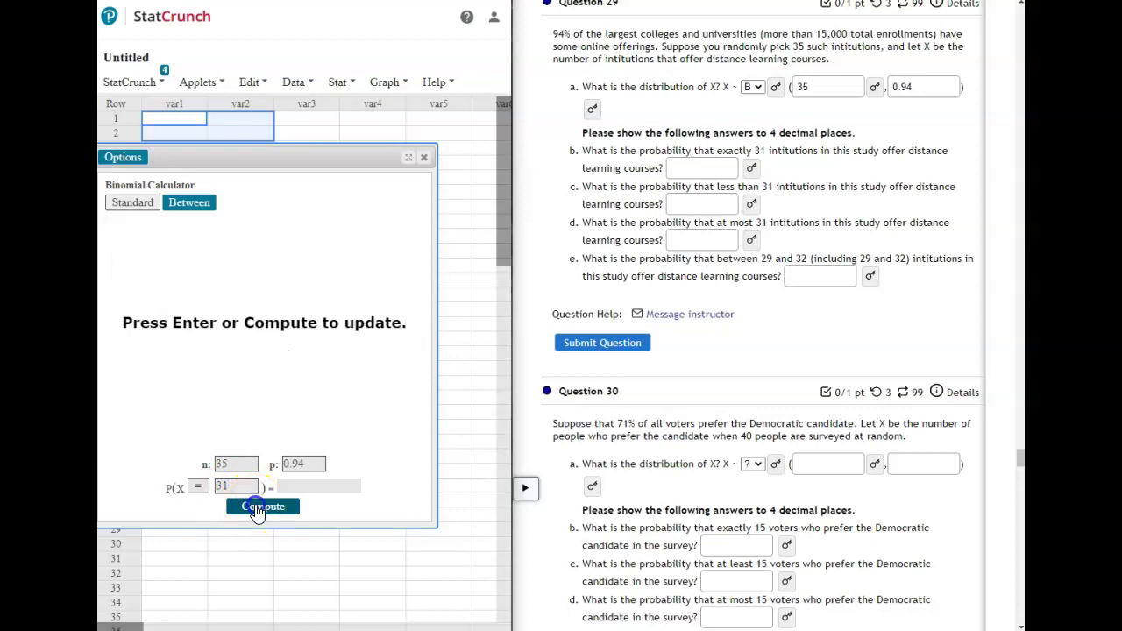
- Select the 0.09967084 result and check it against part b's key 0.0997
drag(343, 484, 275, 484)
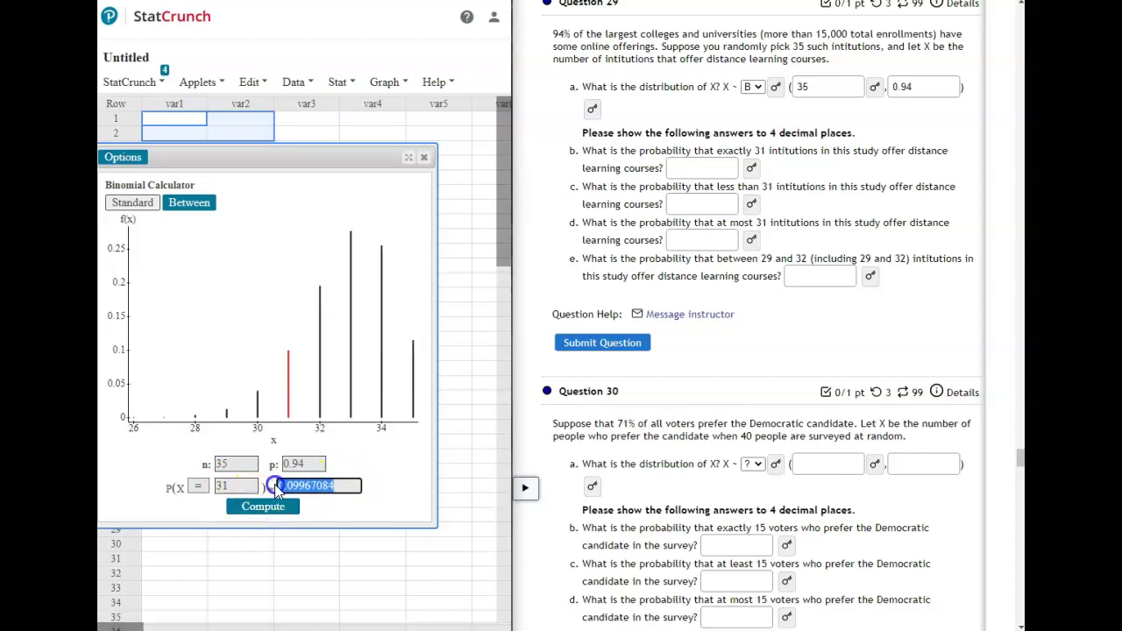
click(351, 546)
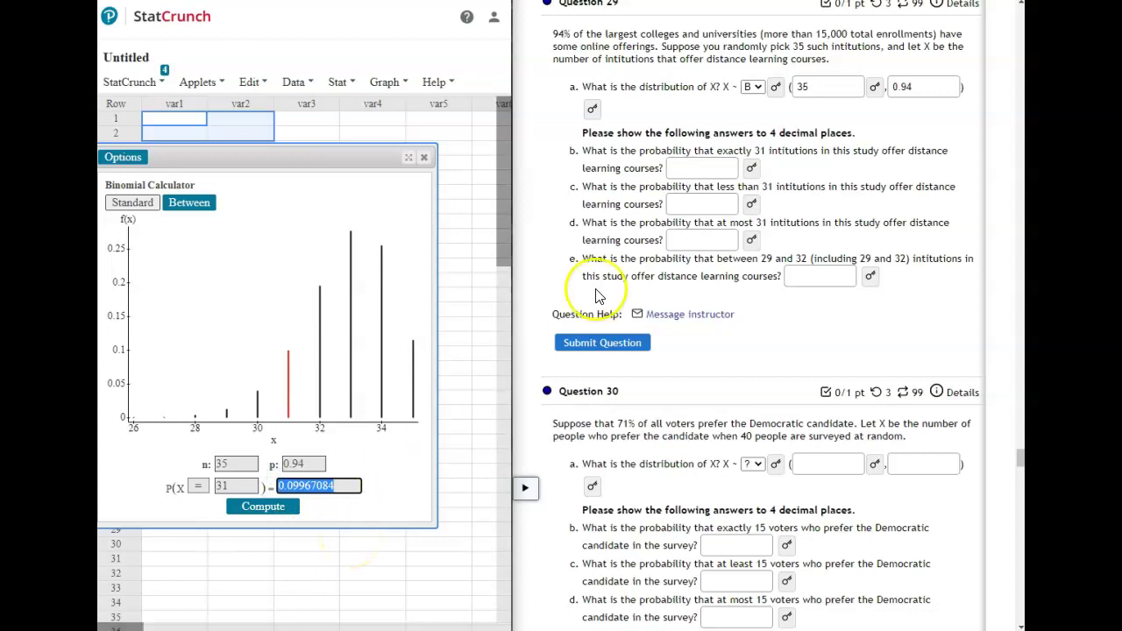
click(753, 170)
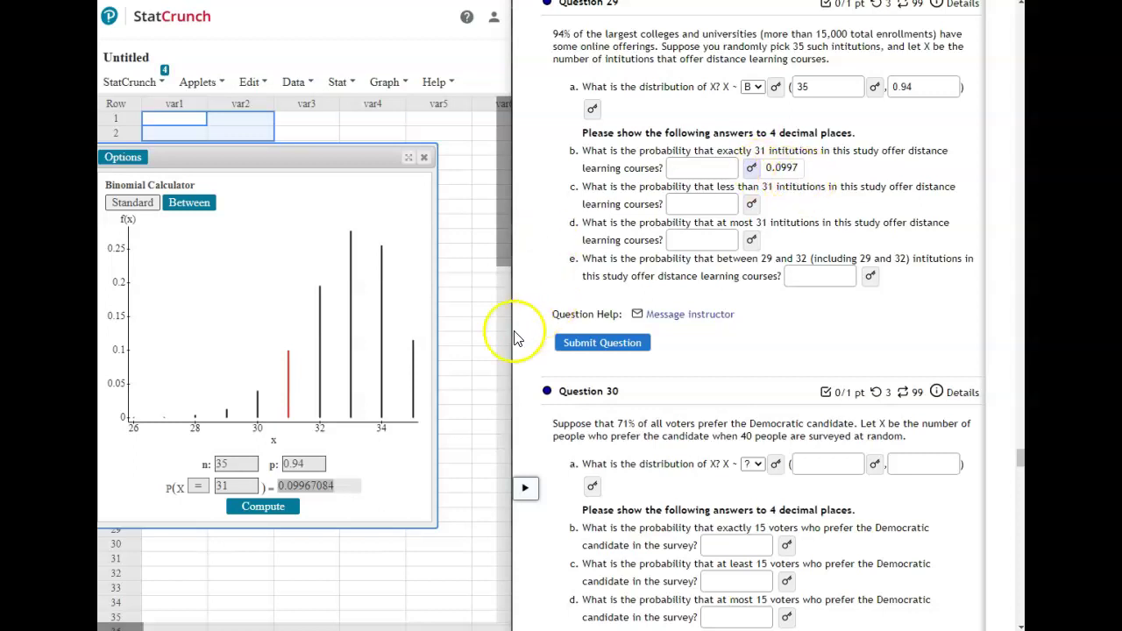
double_click(314, 485)
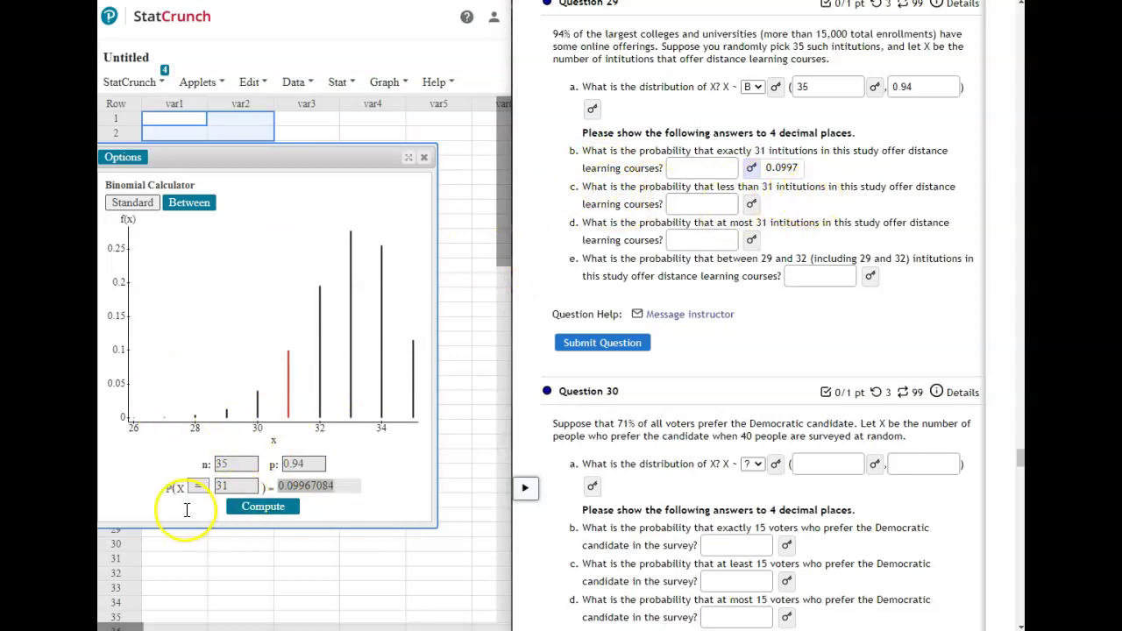
- Compute P(X < 31) = 0.05627532 and reveal part c's answer key, 0.0563
click(200, 487)
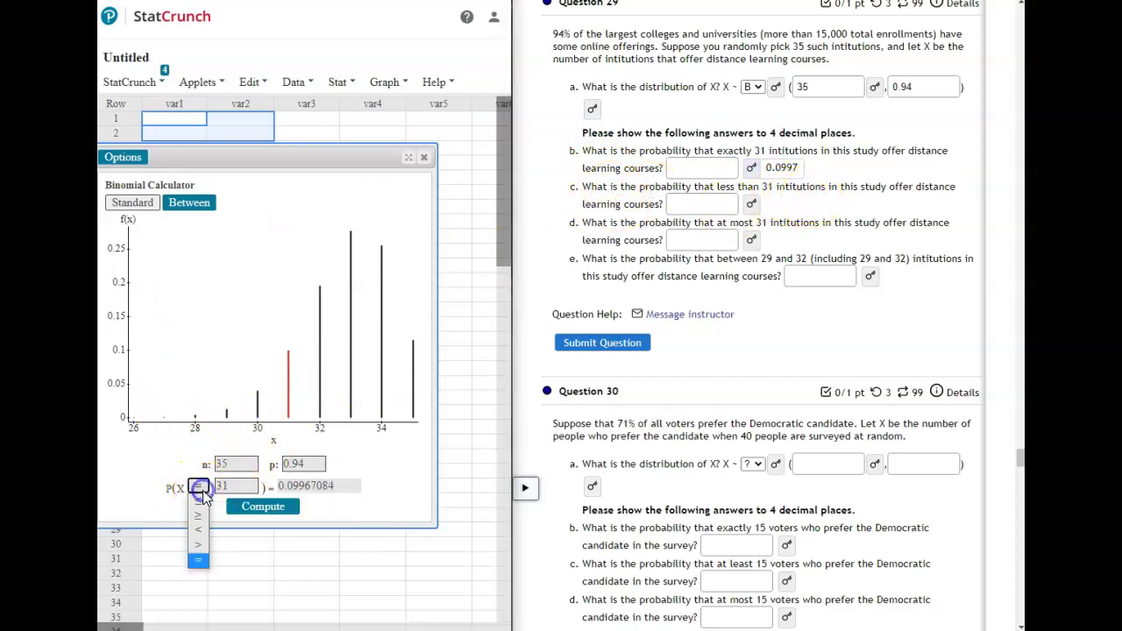
click(200, 544)
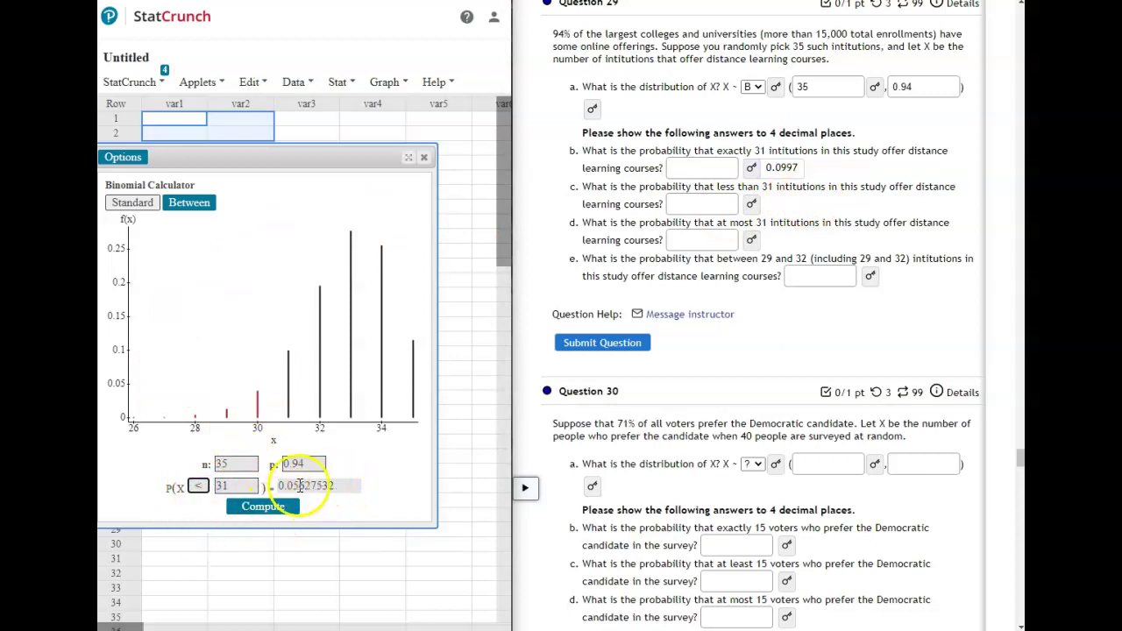
click(752, 204)
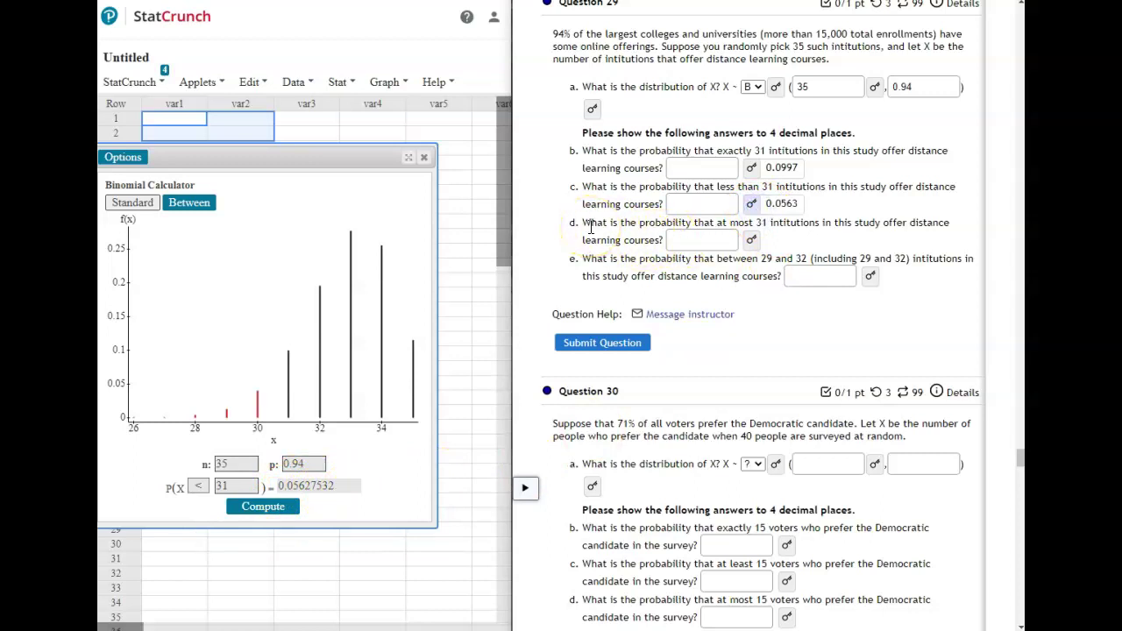
- Compute P(X ≤ 31) = 0.15594616 and reveal part d's answer key, 0.1559
drag(716, 223, 755, 221)
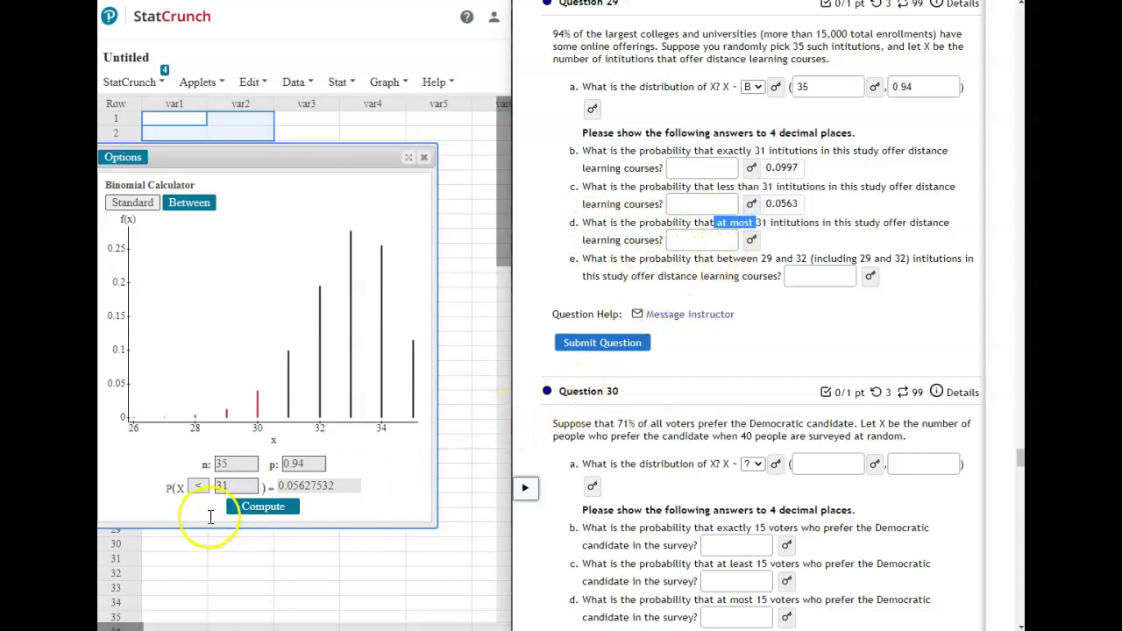
click(198, 486)
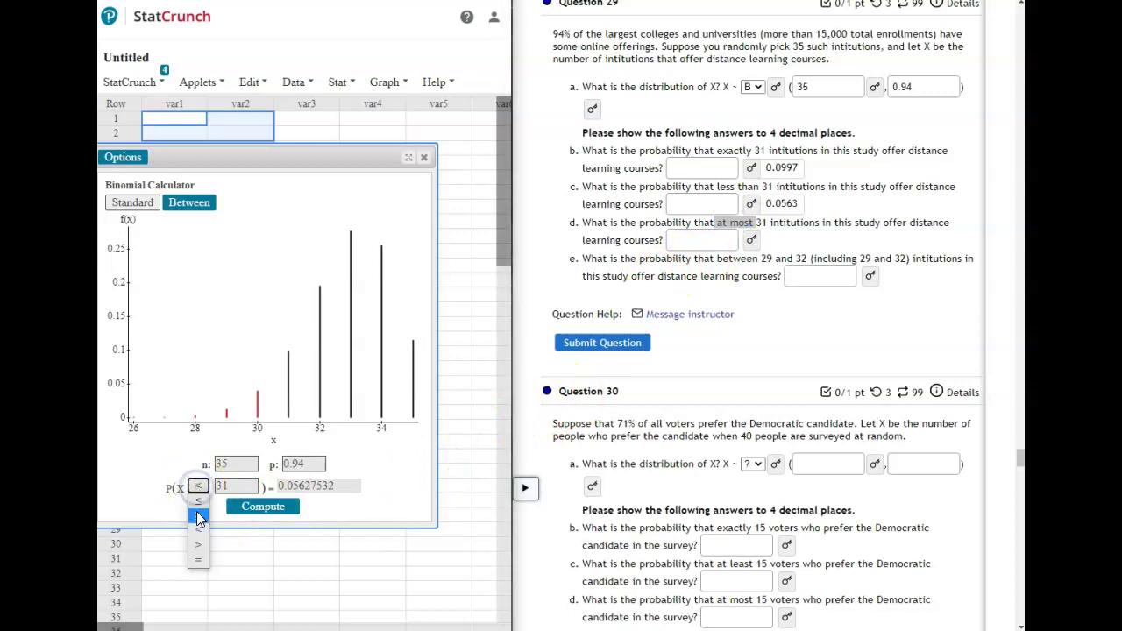
click(199, 518)
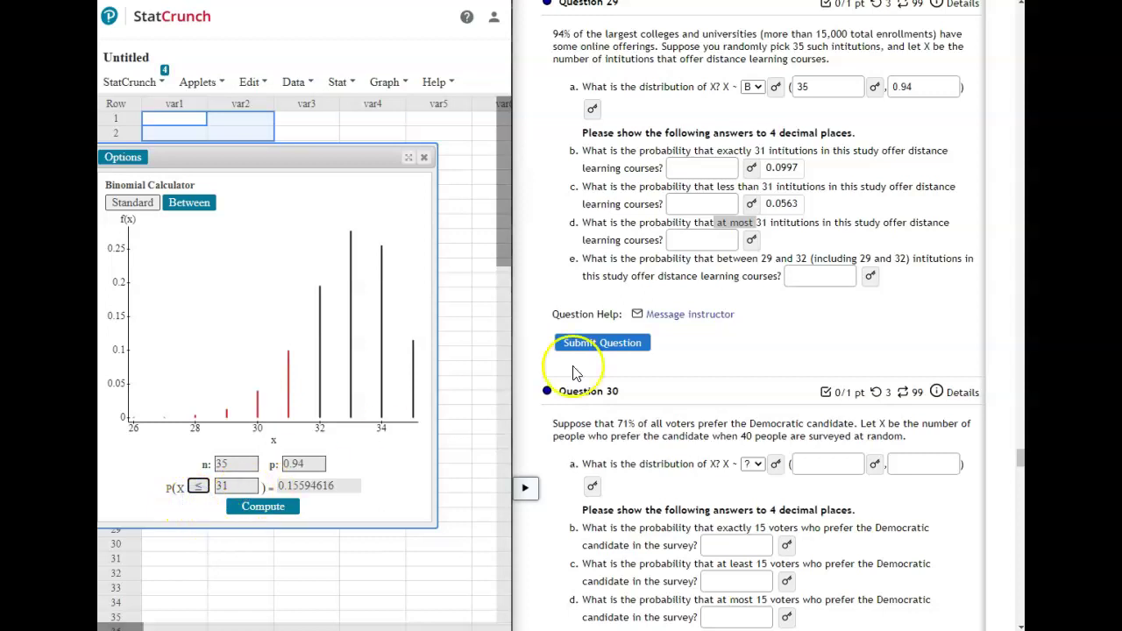
click(751, 241)
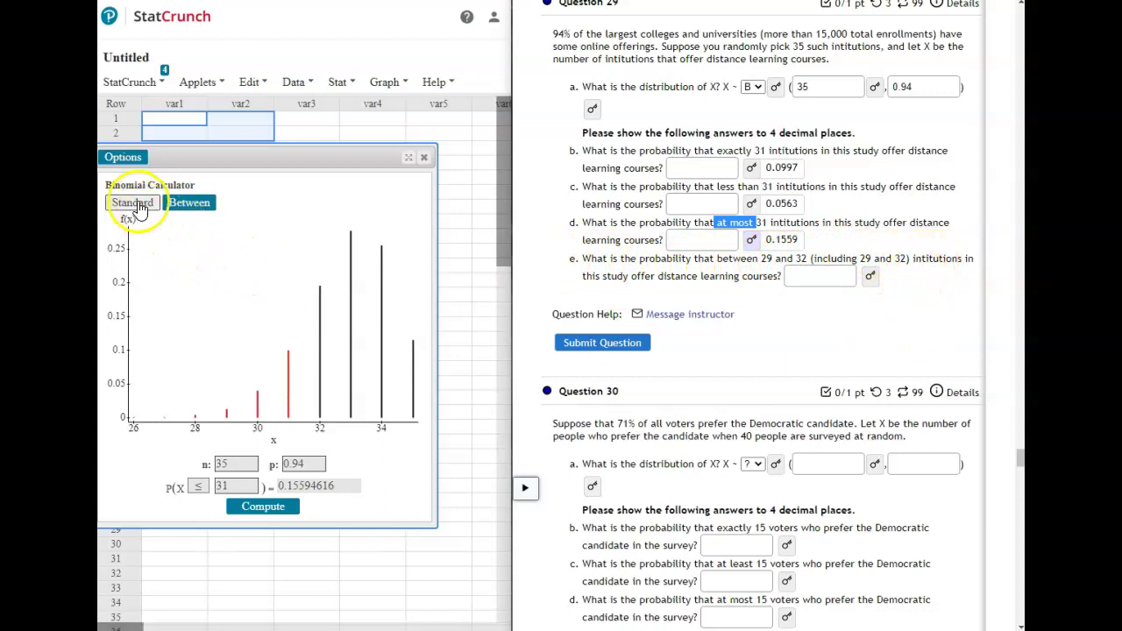
- In Between mode, compute P(29 ≤ X ≤ 32) = 0.34689234 with bounds 29 and 32
click(187, 207)
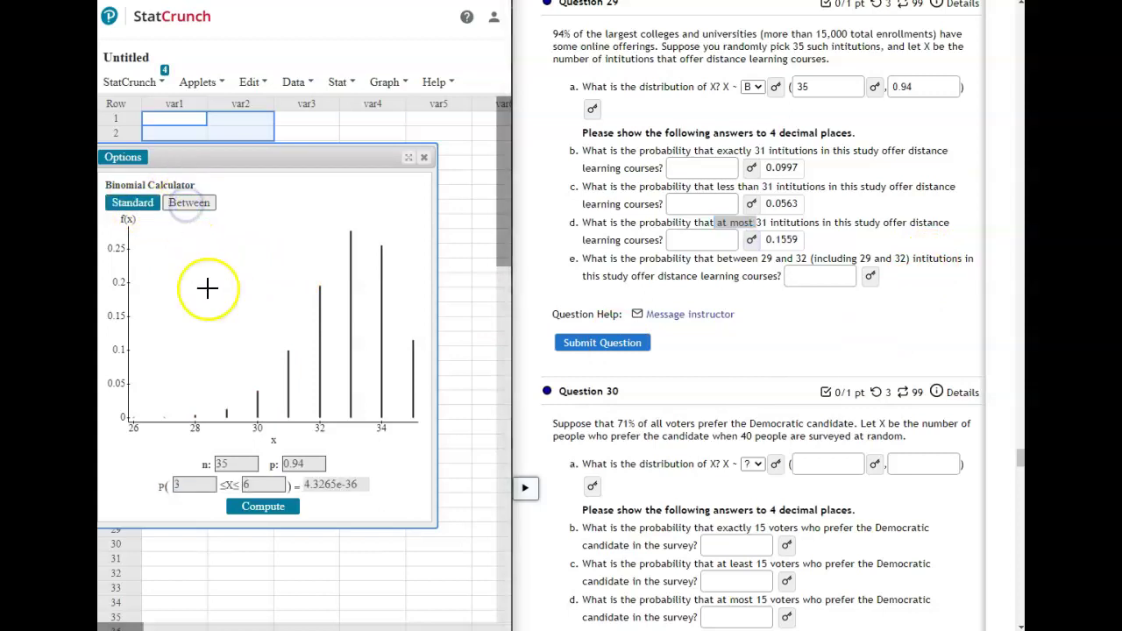
click(182, 489)
key(BackSpace)
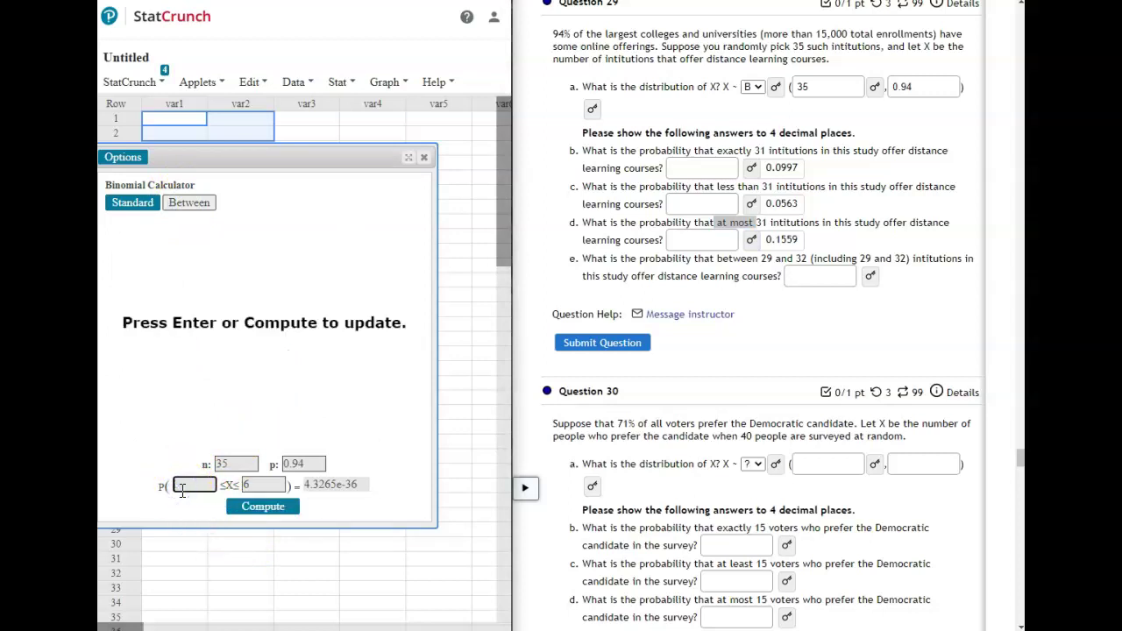
text(29)
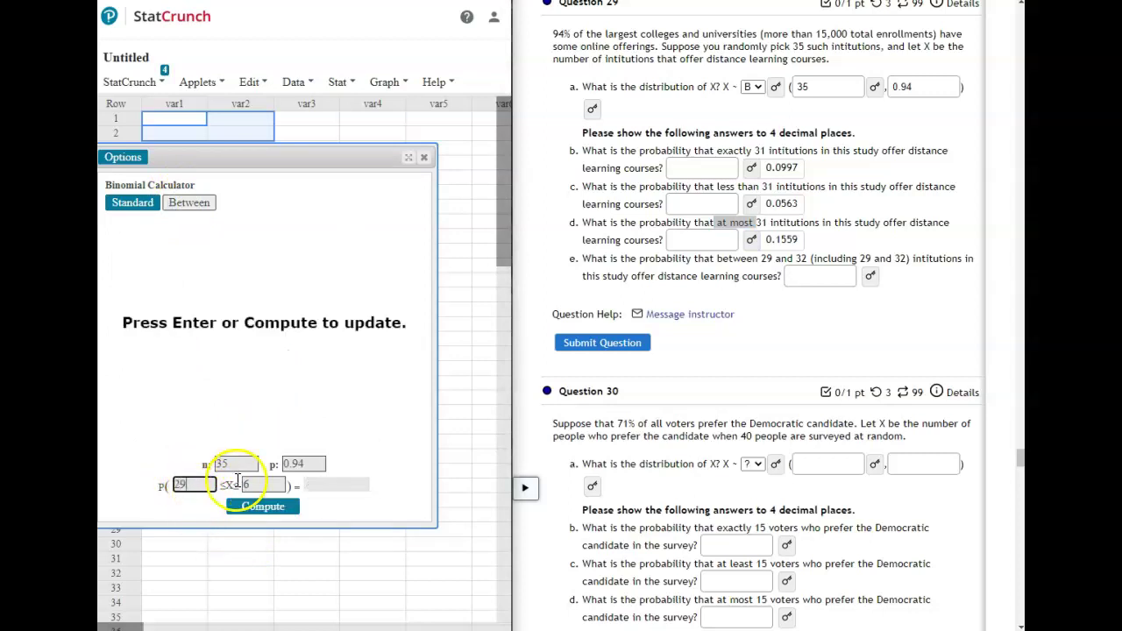
click(254, 485)
key(BackSpace)
text(32)
click(261, 508)
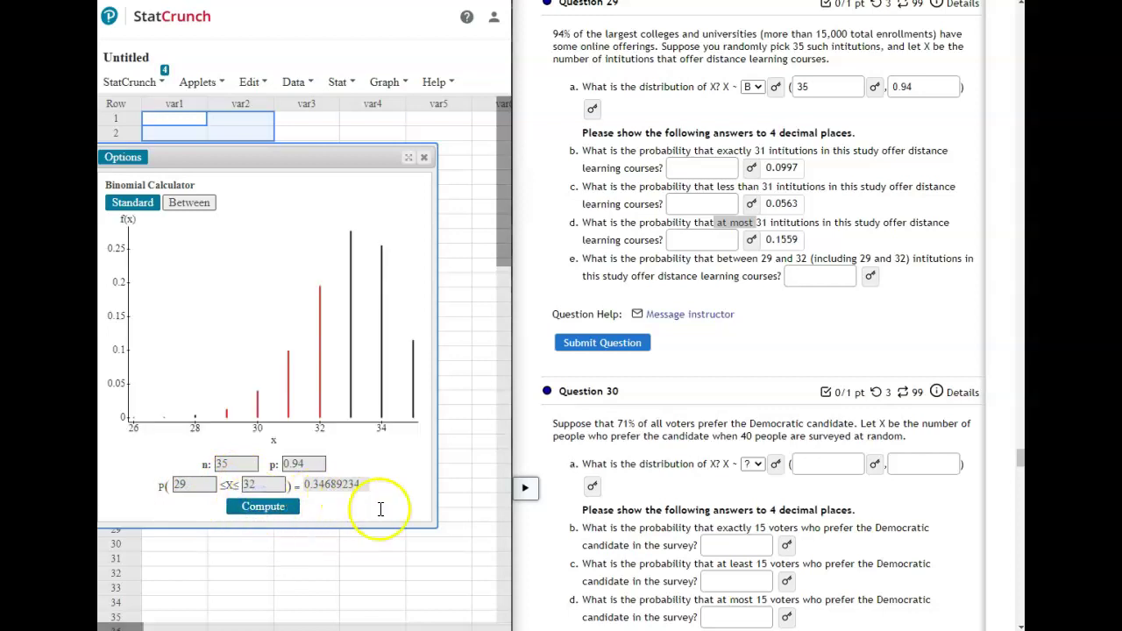
- Reveal part e's answer key, 0.3469, to check the result
click(859, 282)
click(871, 278)
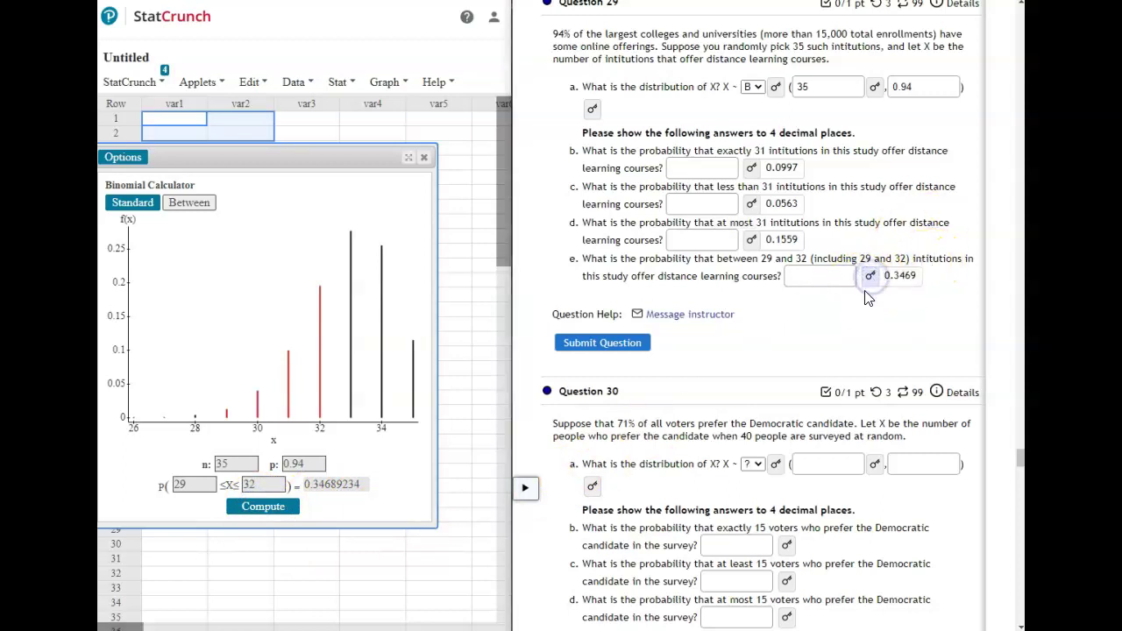
click(851, 313)
- Scroll down to Question 36: 44% of a population with 190 people sampled
scroll(759, 337, down, 2)
scroll(773, 335, down, 1)
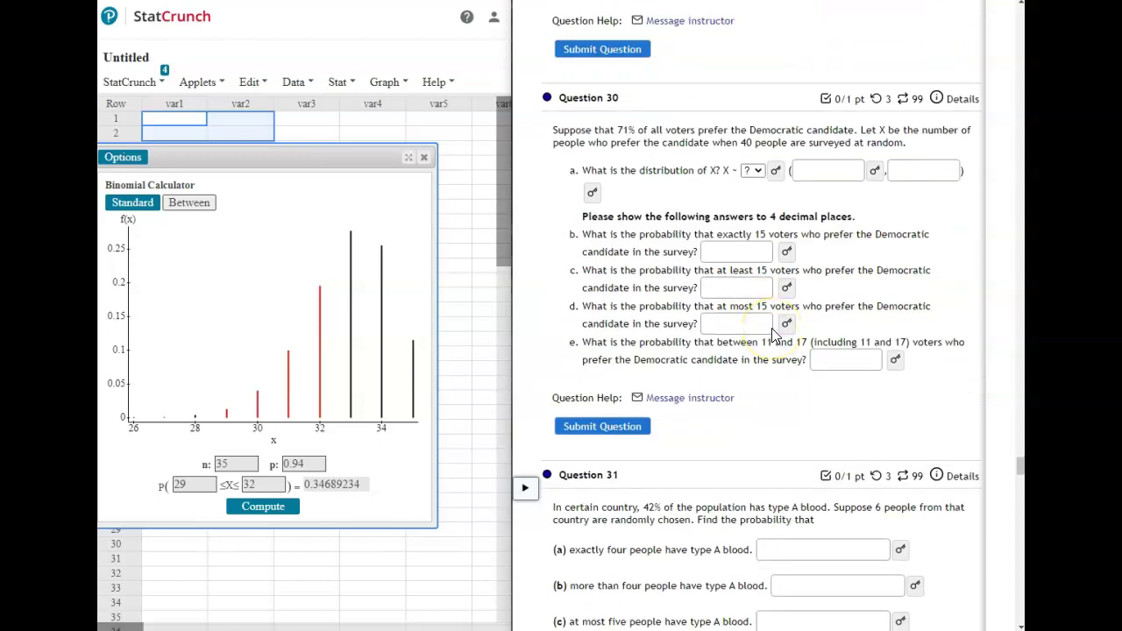
scroll(772, 335, down, 4)
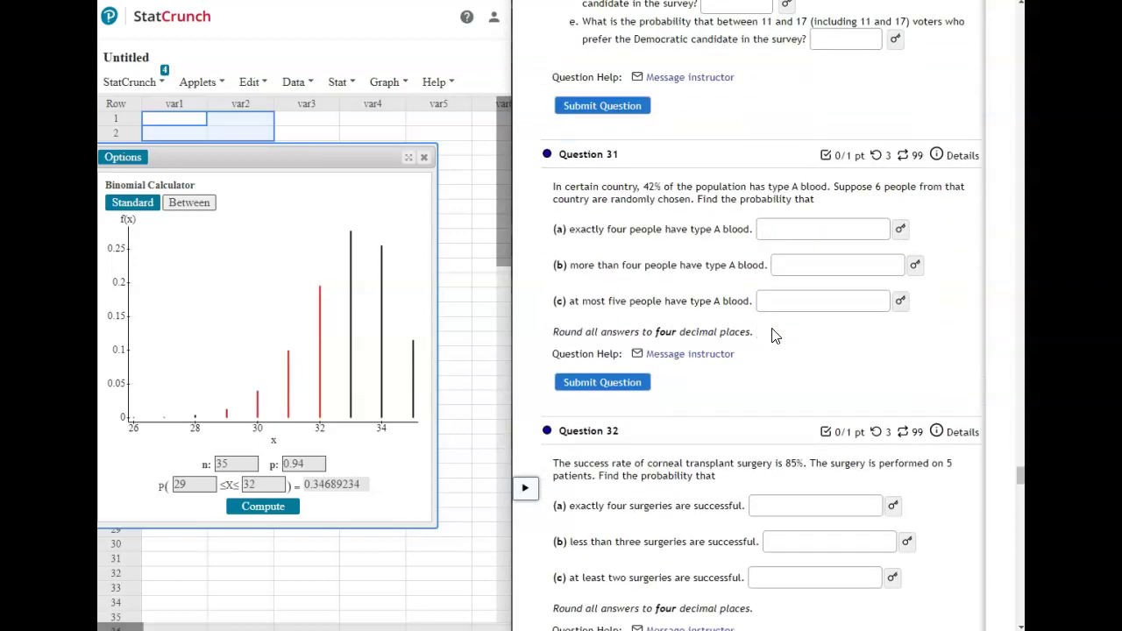
scroll(773, 335, down, 5)
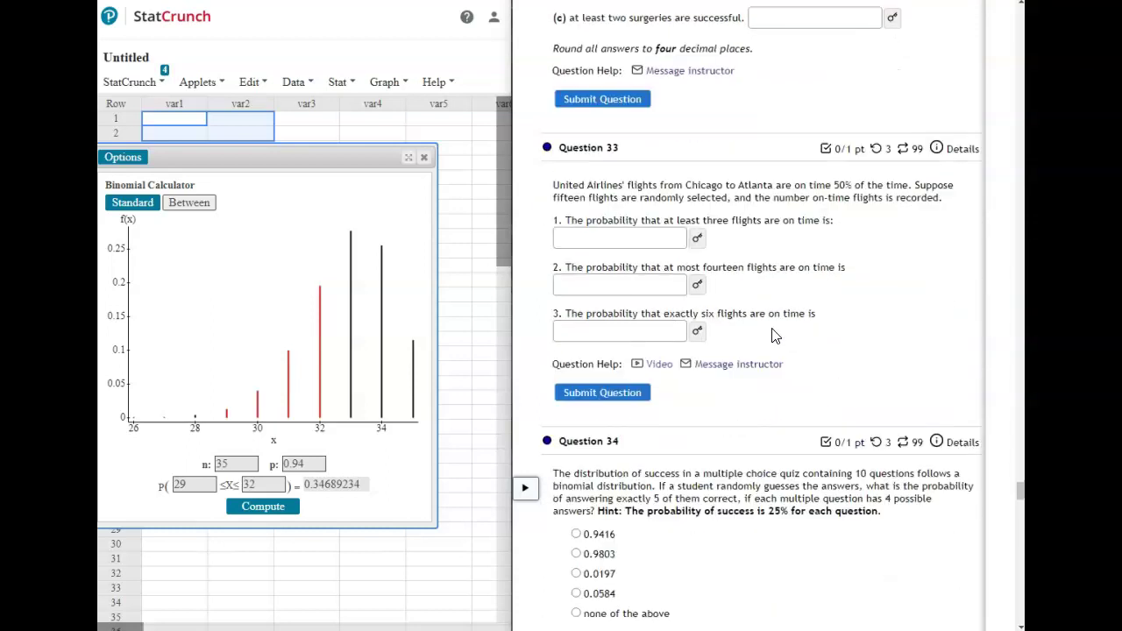
scroll(773, 335, down, 2)
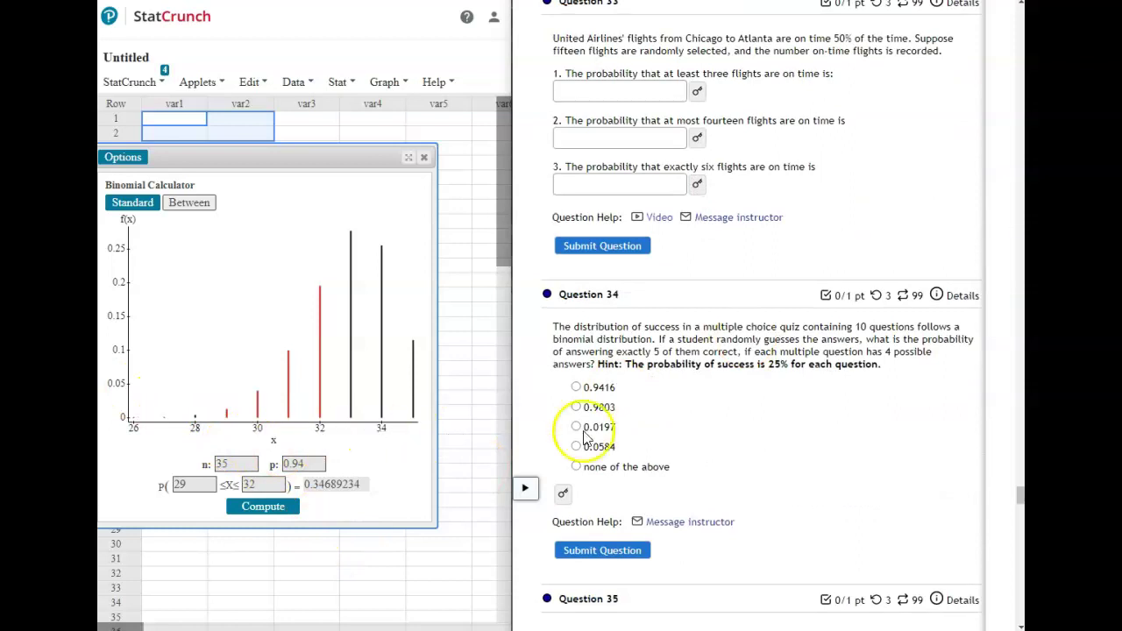
scroll(887, 376, down, 5)
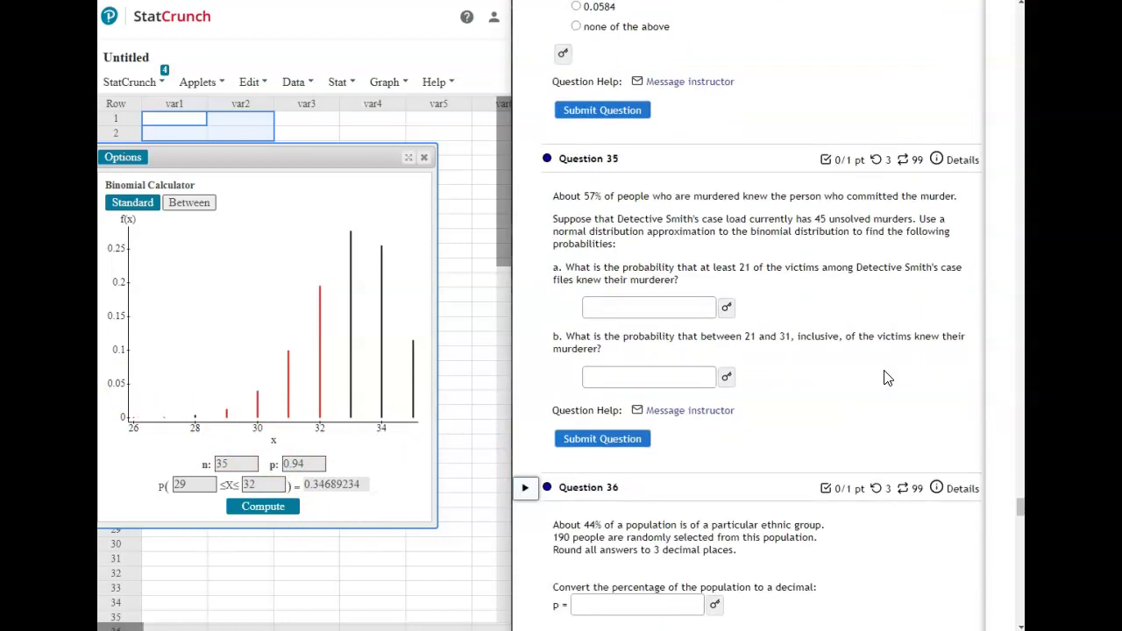
scroll(888, 377, down, 3)
scroll(887, 377, down, 2)
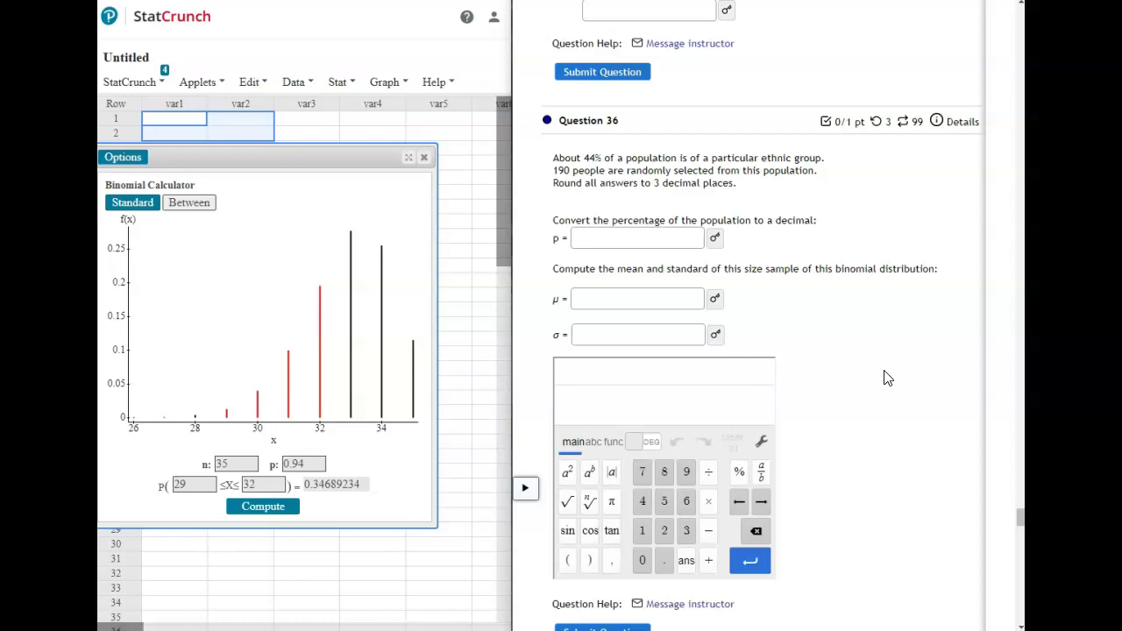
- Reveal Question 36's answer key showing the proportion p = 0.44
click(609, 406)
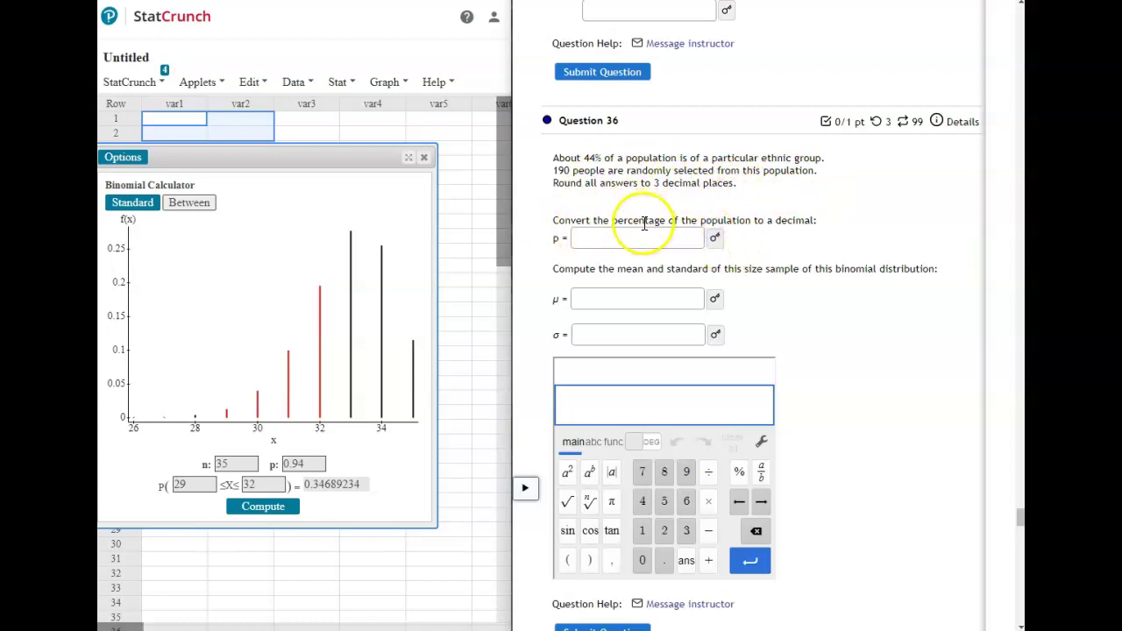
click(716, 238)
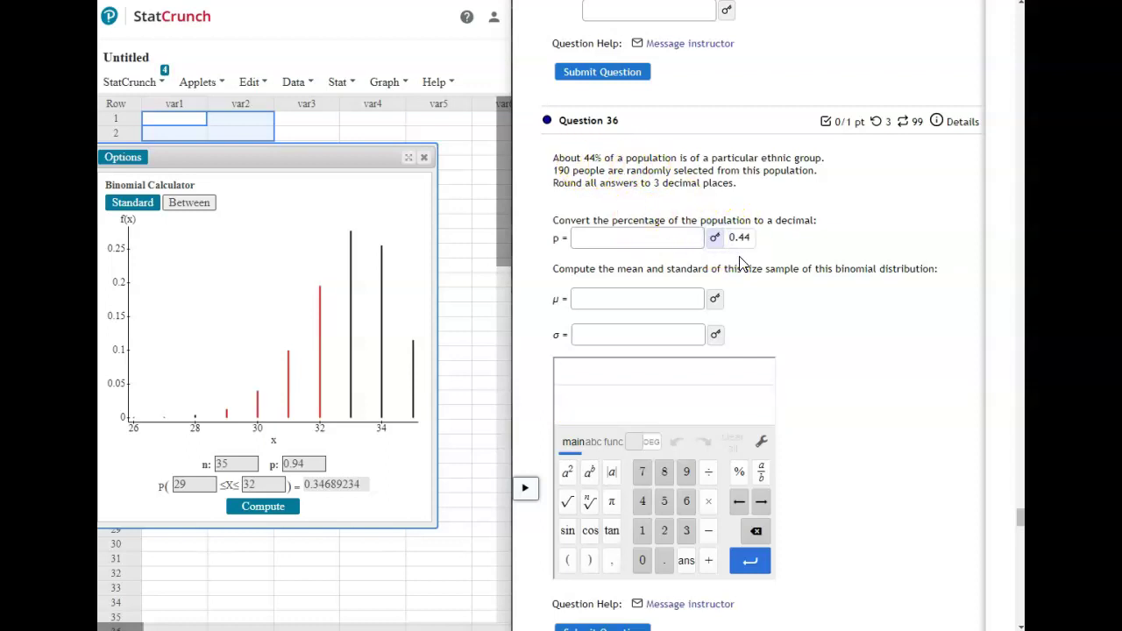